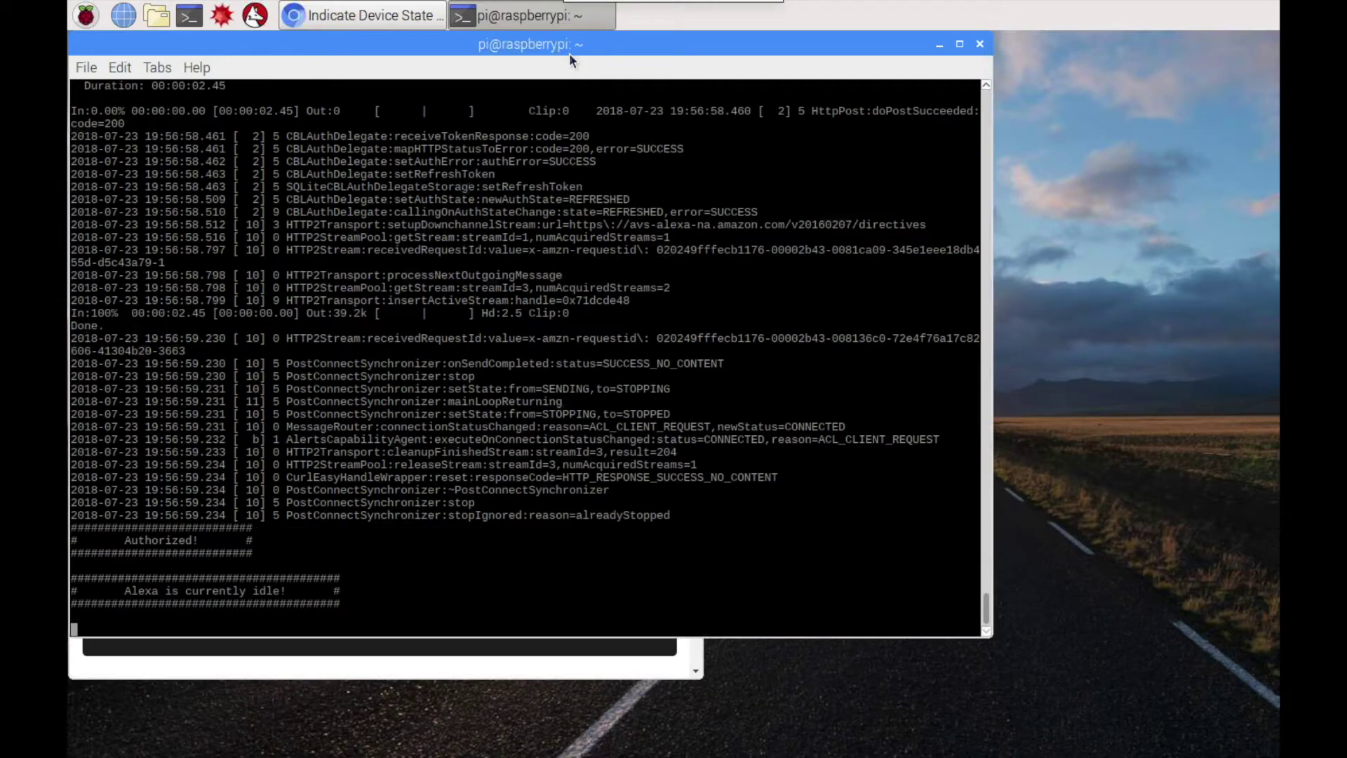
- Quit the running Alexa sample app and close the terminal window
{"action": "key", "text": "Return"}
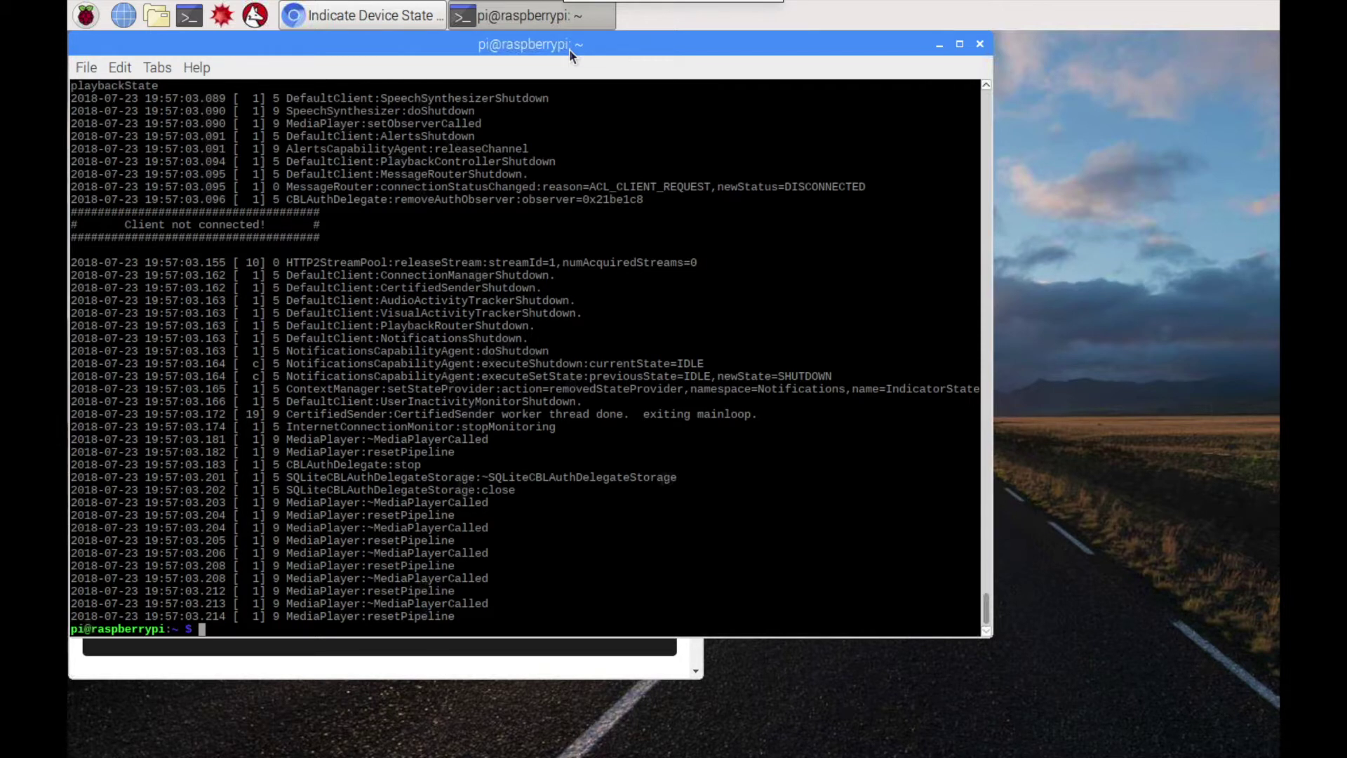
{"action": "key", "text": "Up"}
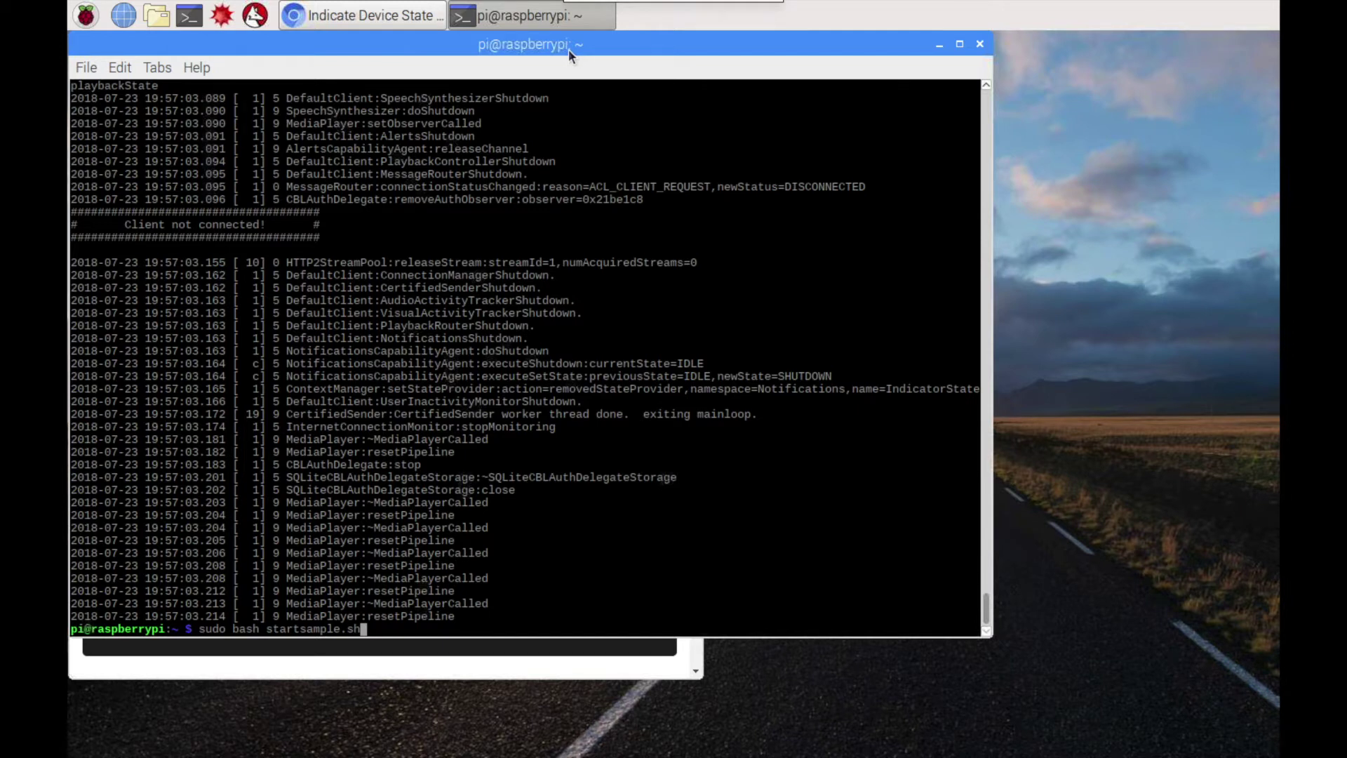
{"action": "left_click", "coordinate": [979, 45]}
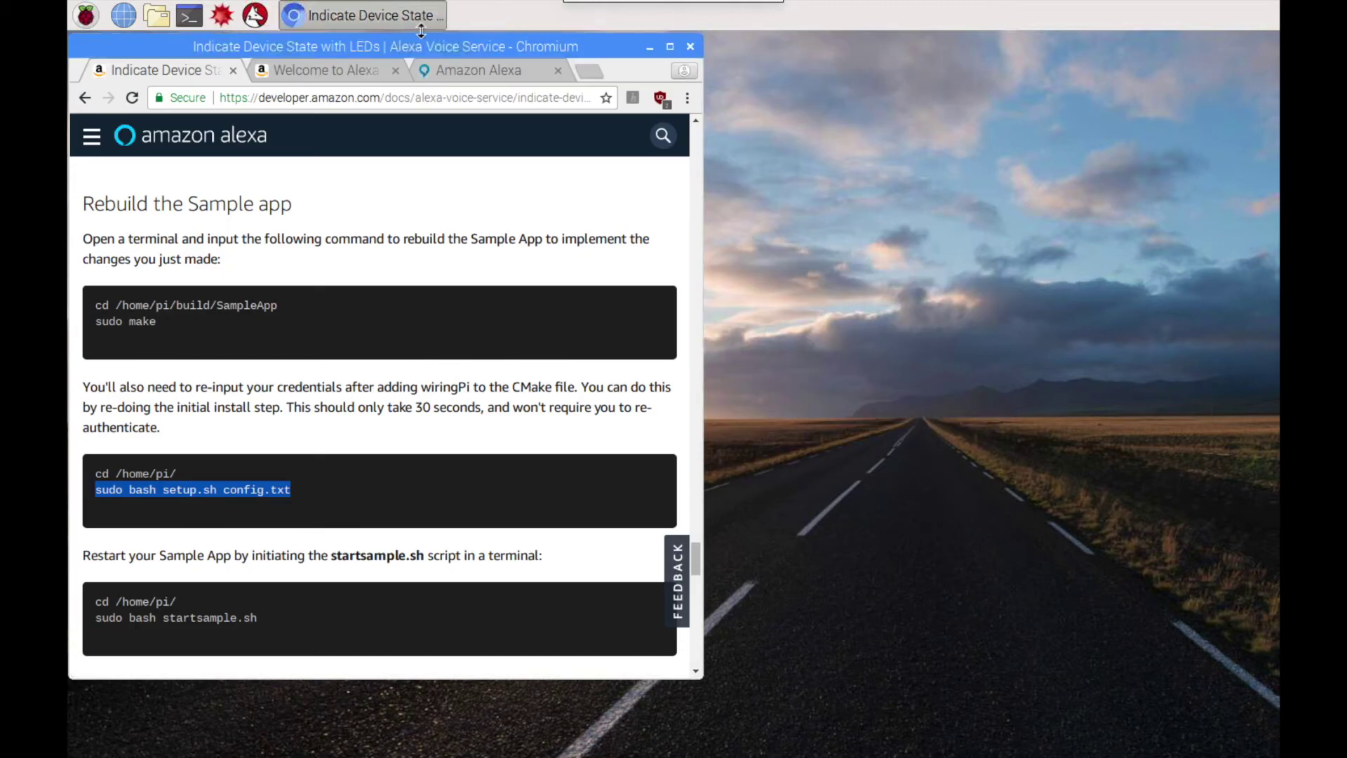
- Open a new terminal and enlarge it over the browser window
{"action": "left_click", "coordinate": [189, 16]}
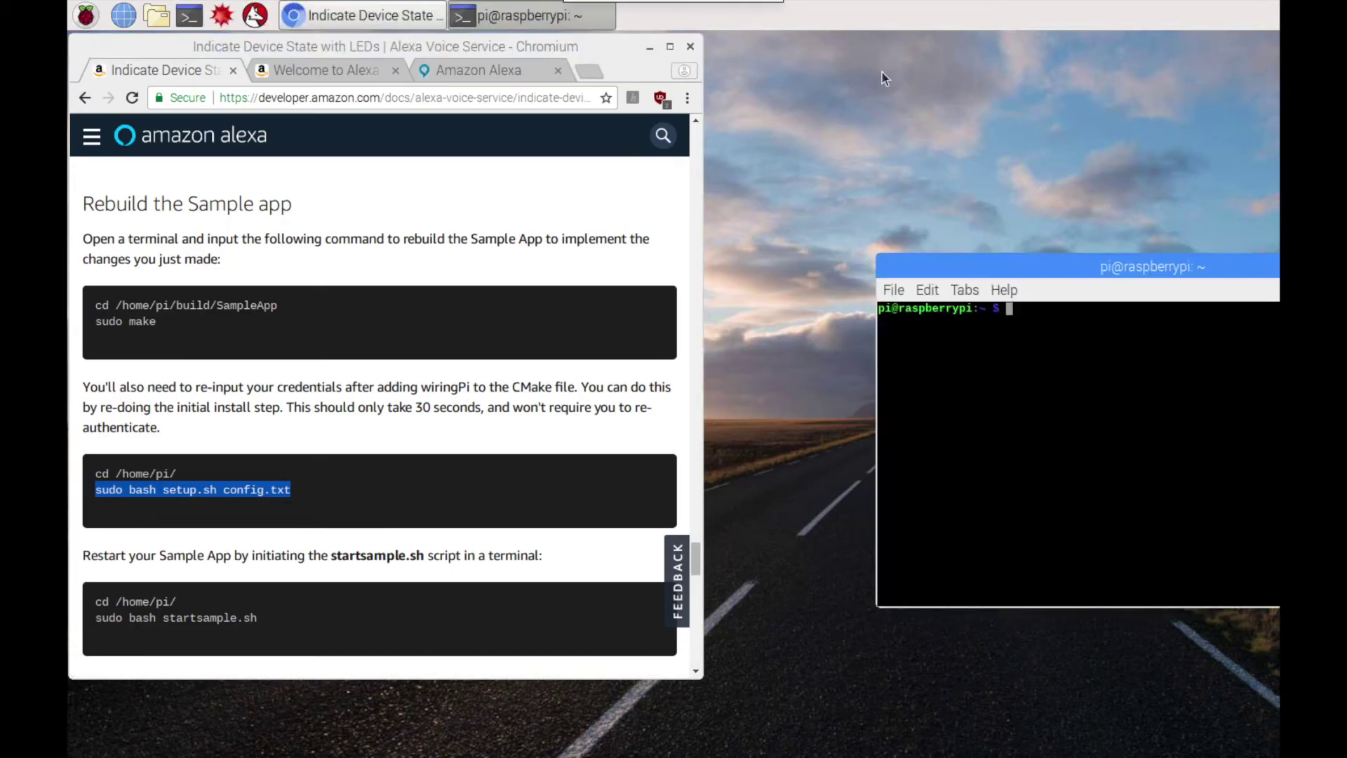
{"action": "left_click_drag", "start_coordinate": [1045, 256], "coordinate": [244, 38]}
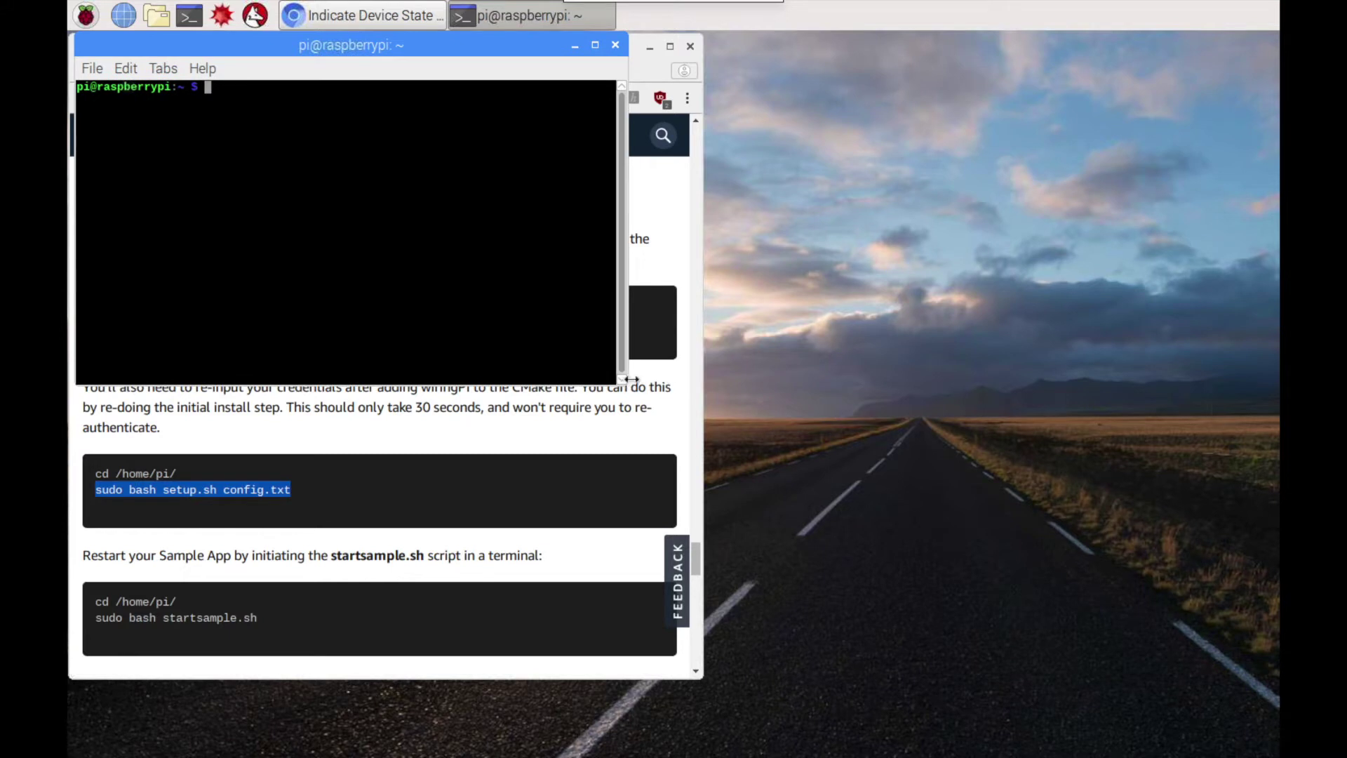
{"action": "left_click_drag", "start_coordinate": [632, 380], "coordinate": [927, 477]}
{"action": "left_click_drag", "start_coordinate": [885, 388], "coordinate": [893, 688]}
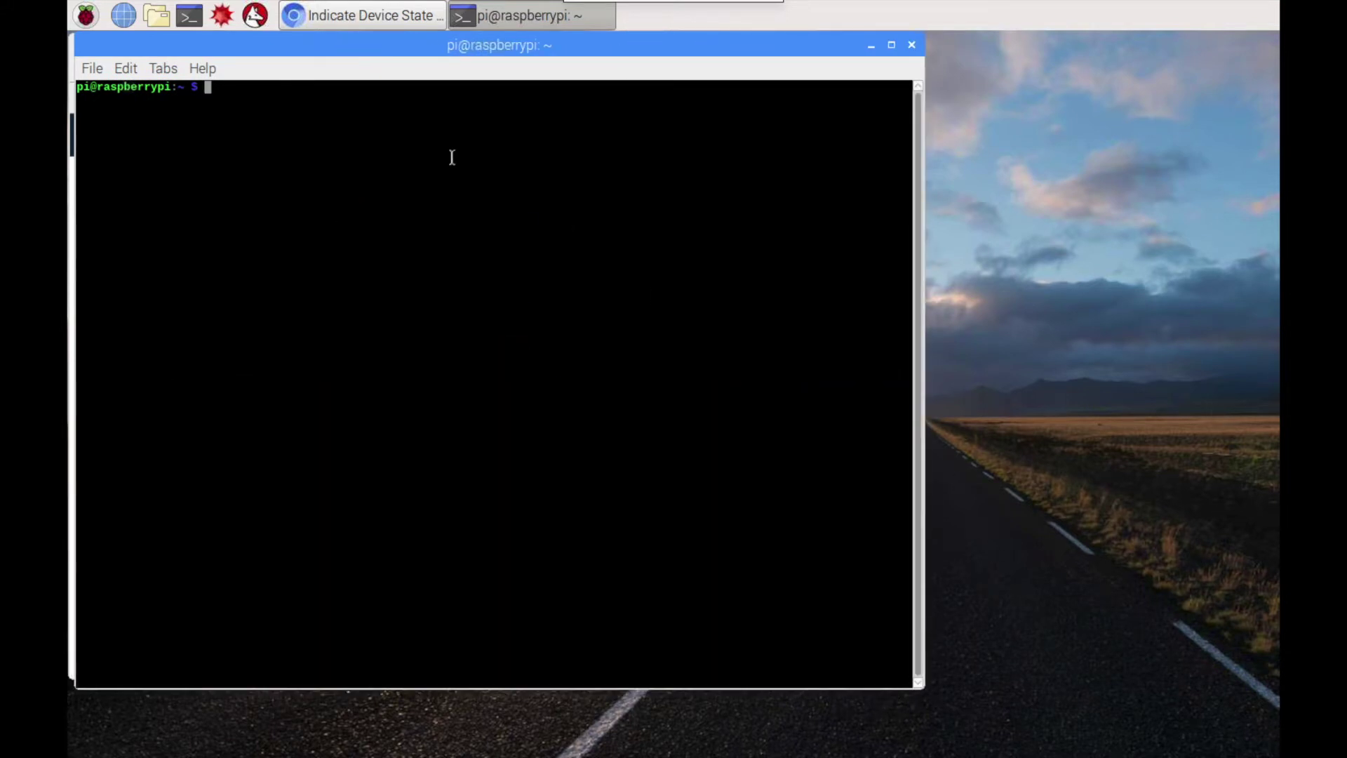
- Run sudo bash startsample.sh, then quit the sample app with q
{"action": "type", "text": "sudo bash startsample.sh"}
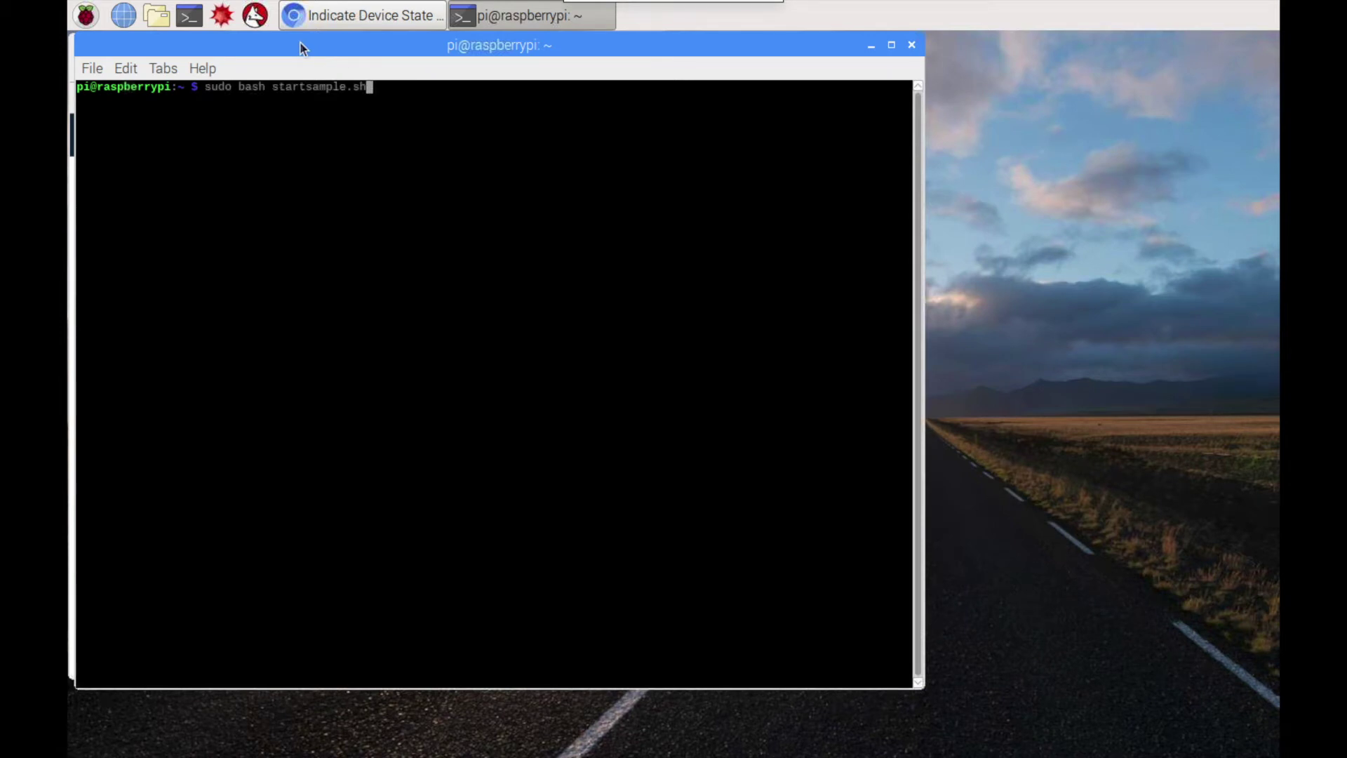
{"action": "key", "text": "Return"}
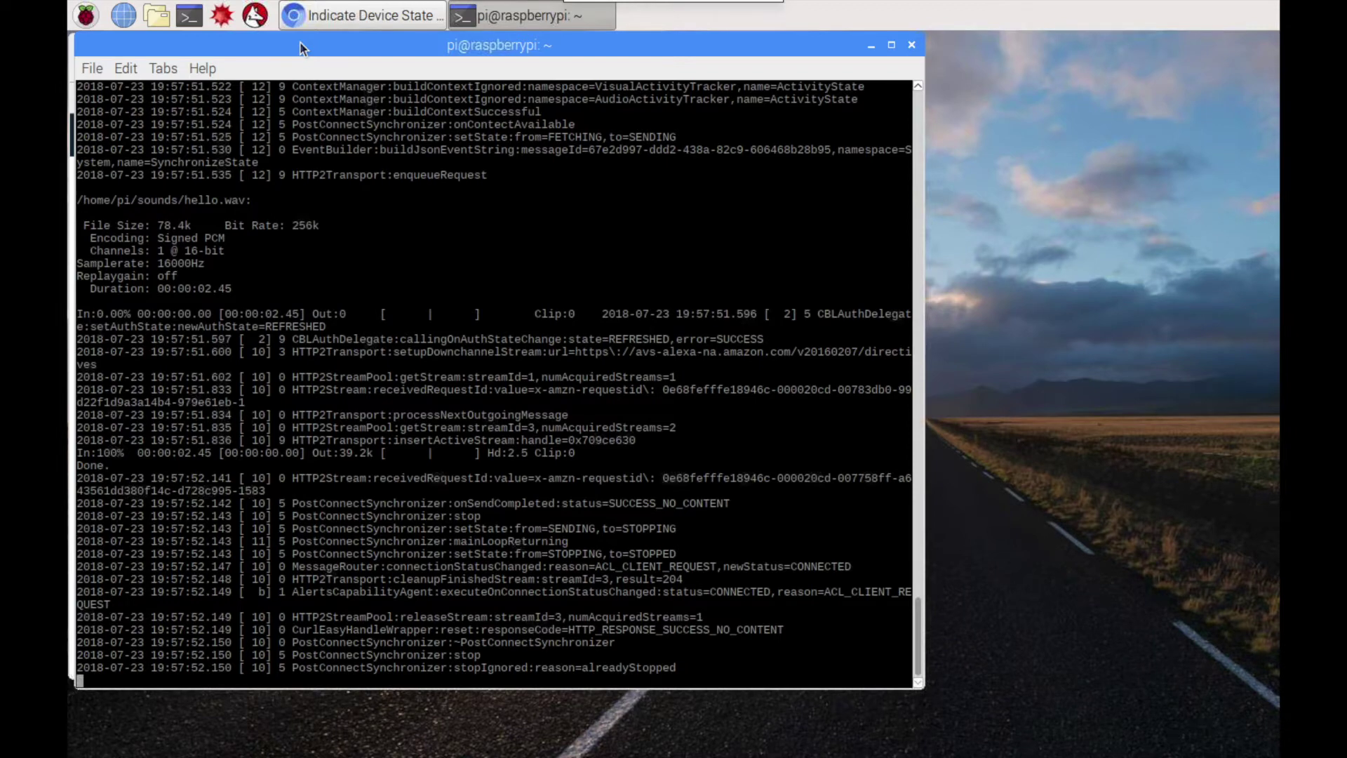
{"action": "type", "text": "q"}
{"action": "key", "text": "Return"}
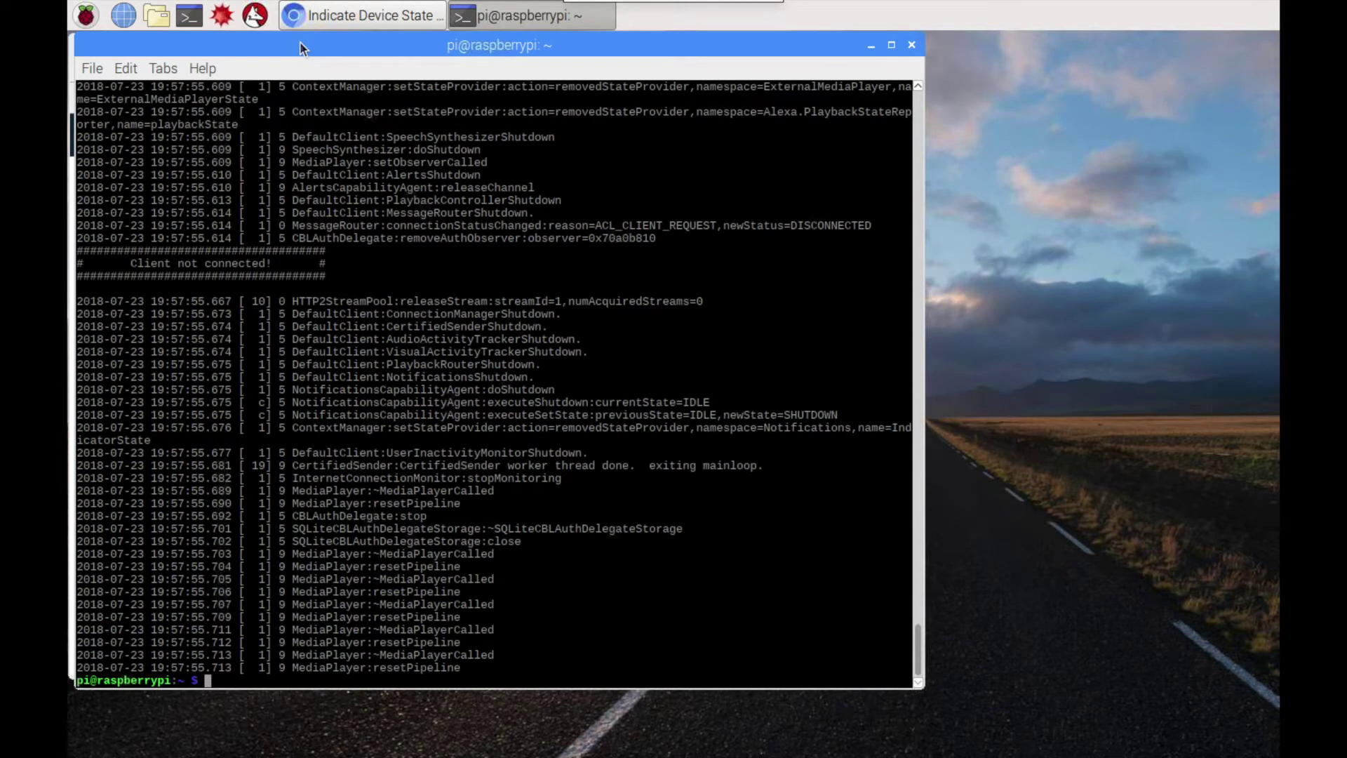
- Change into /home/pi/ and relaunch the app as sudo bash /home/pi/startsample.sh
{"action": "type", "text": "sudo bash setup.sh config.txt"}
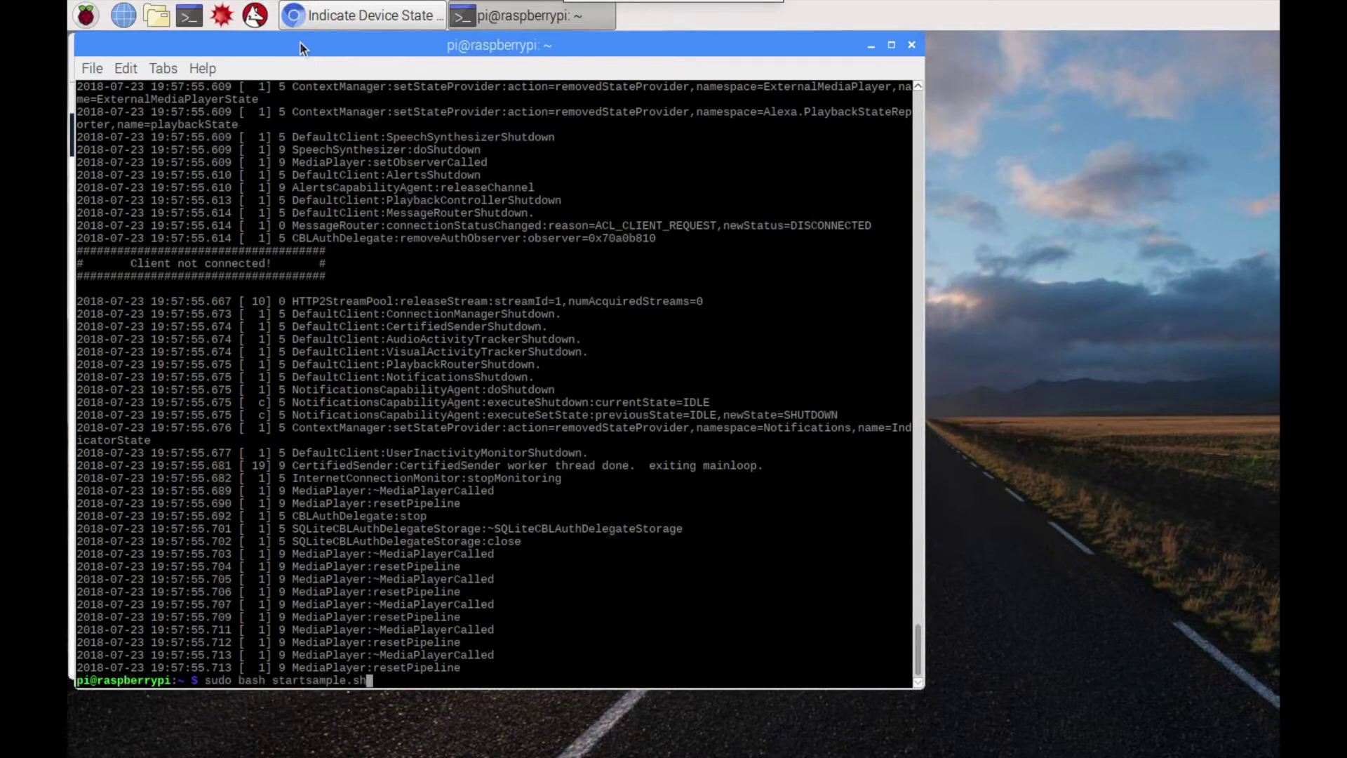
{"action": "key", "text": "Up"}
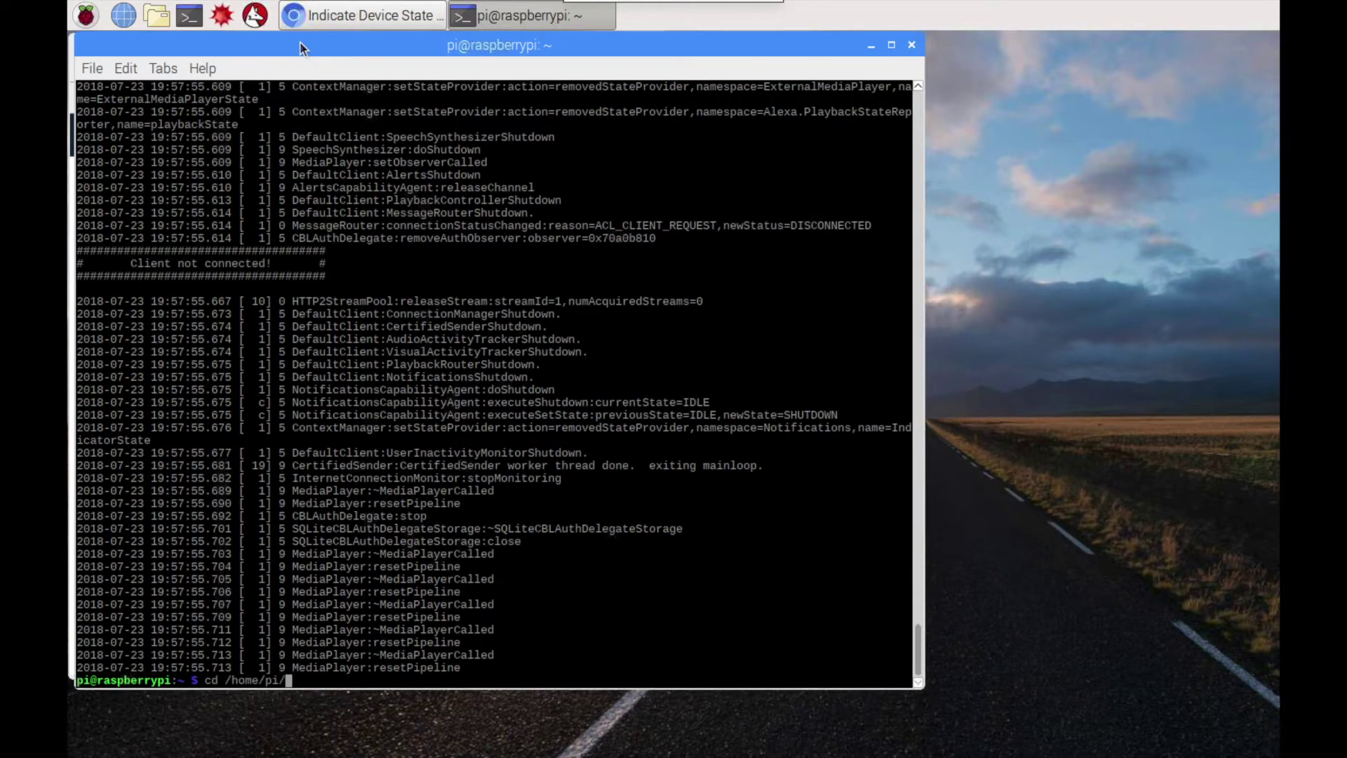
{"action": "key", "text": "Return"}
{"action": "type", "text": "sudo bash setup.sh config.txt"}
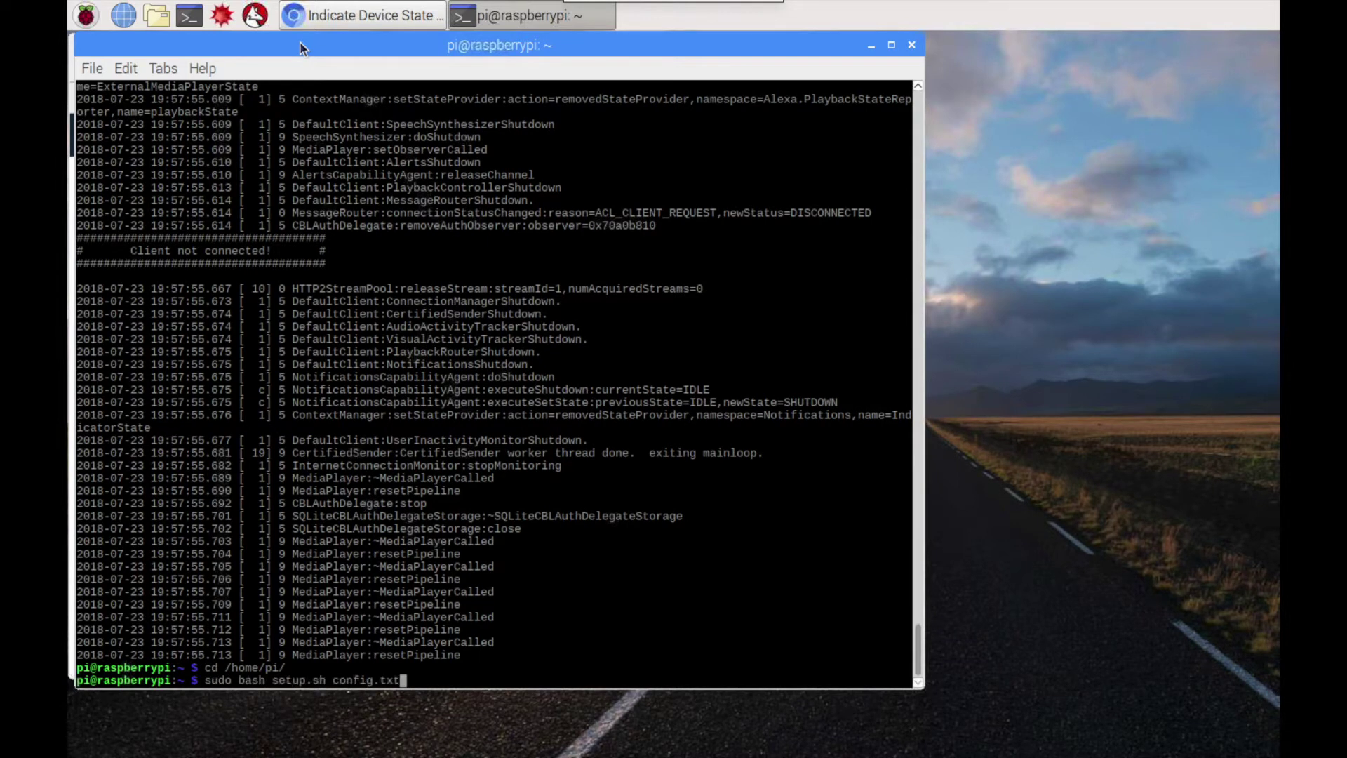
{"action": "key", "text": "Up"}
{"action": "type", "text": "/home/pi/"}
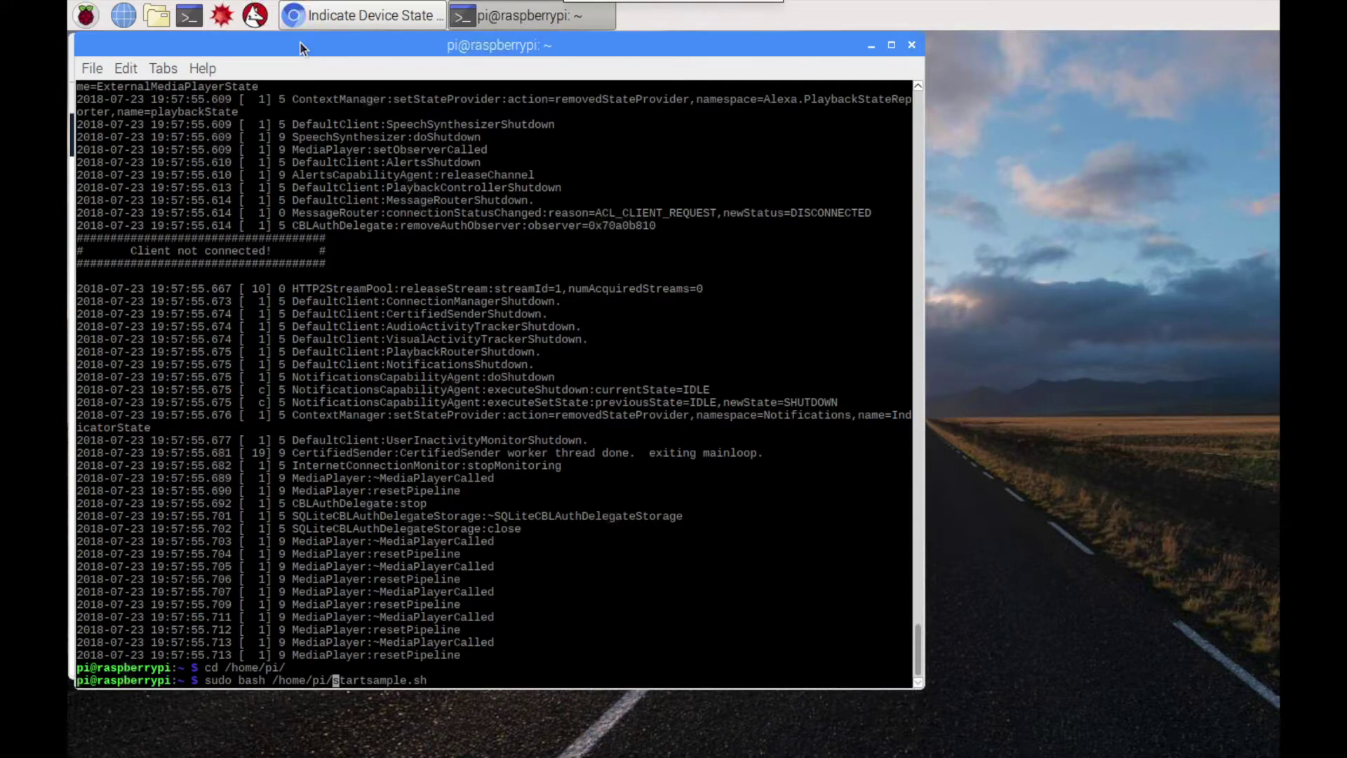
{"action": "key", "text": "Return"}
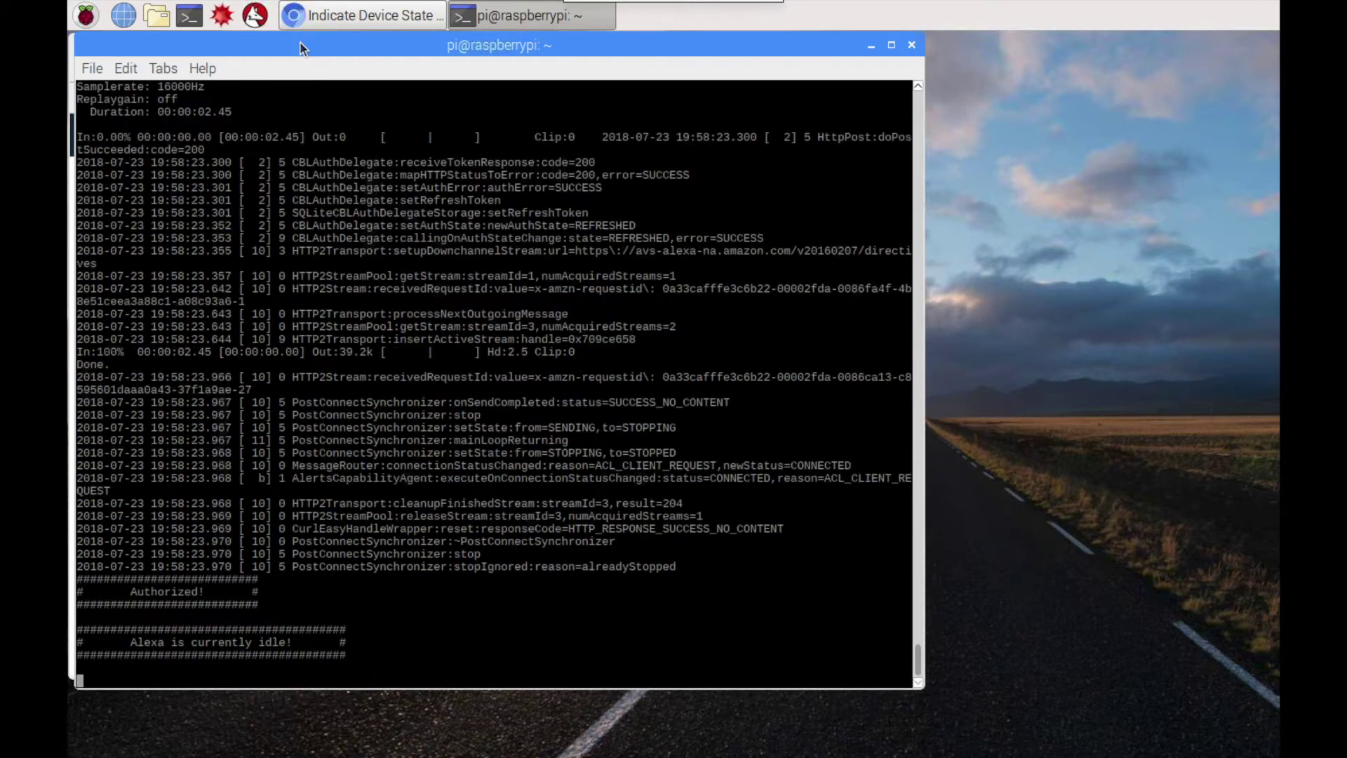
- Quit the app with q, then recall and select the full-path start command
{"action": "type", "text": "q"}
{"action": "key", "text": "Return"}
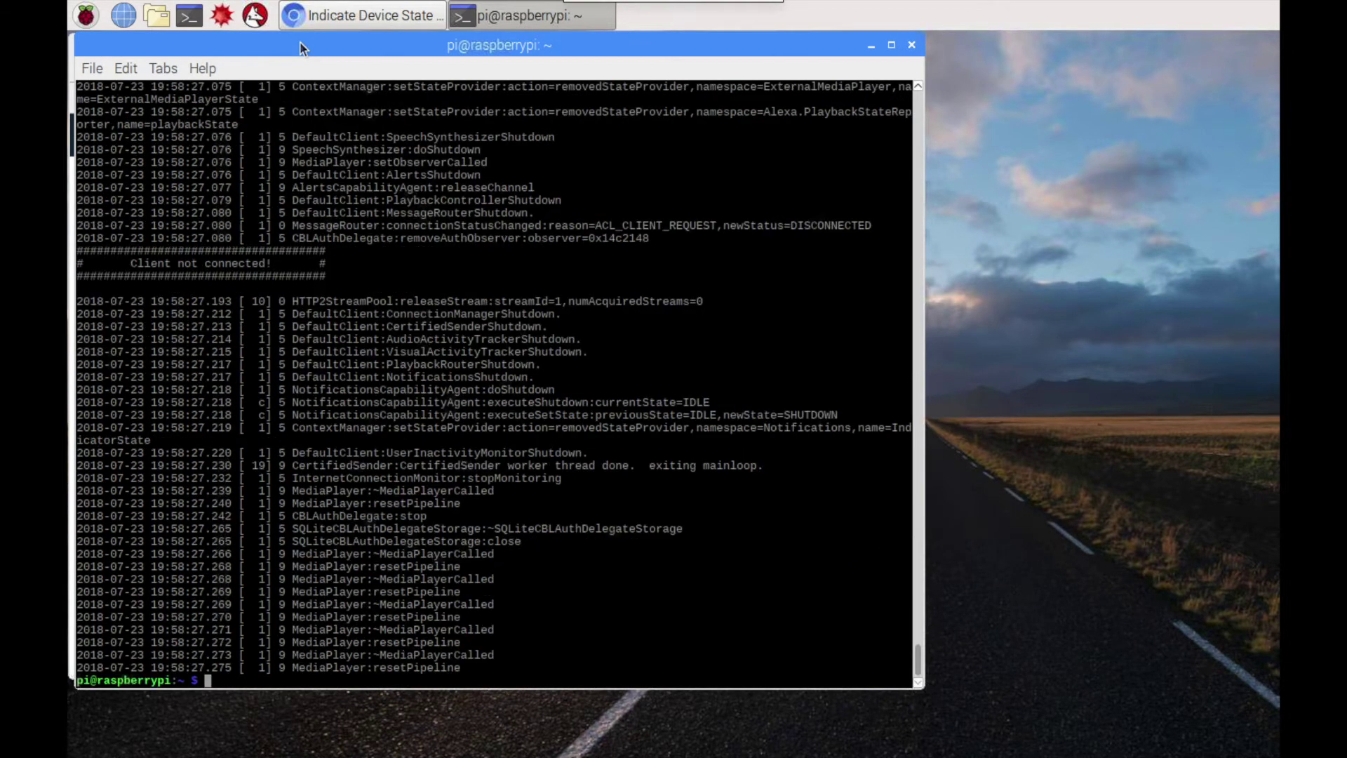
{"action": "key", "text": "Up"}
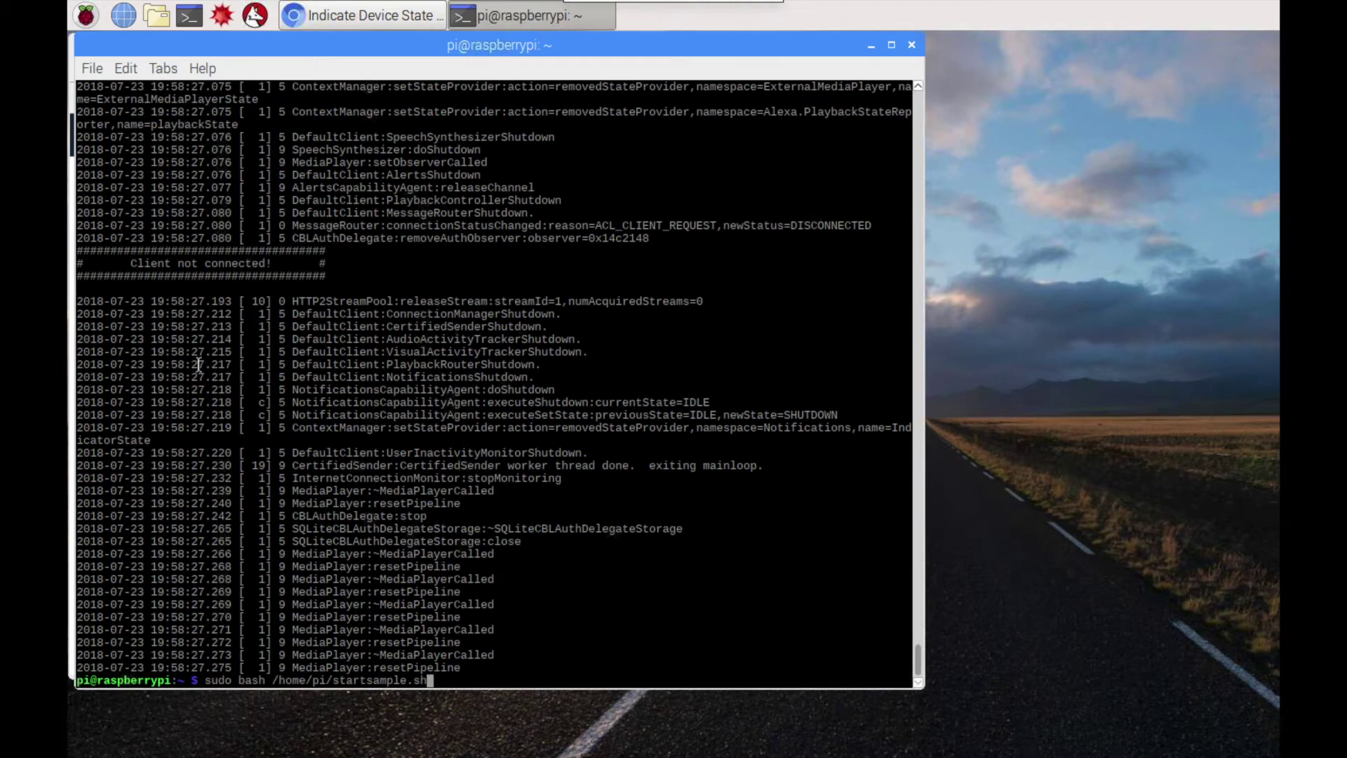
{"action": "left_click_drag", "start_coordinate": [204, 678], "coordinate": [432, 679]}
- Copy the selected start command from the right-click menu, then clear the command line
{"action": "right_click", "coordinate": [408, 678]}
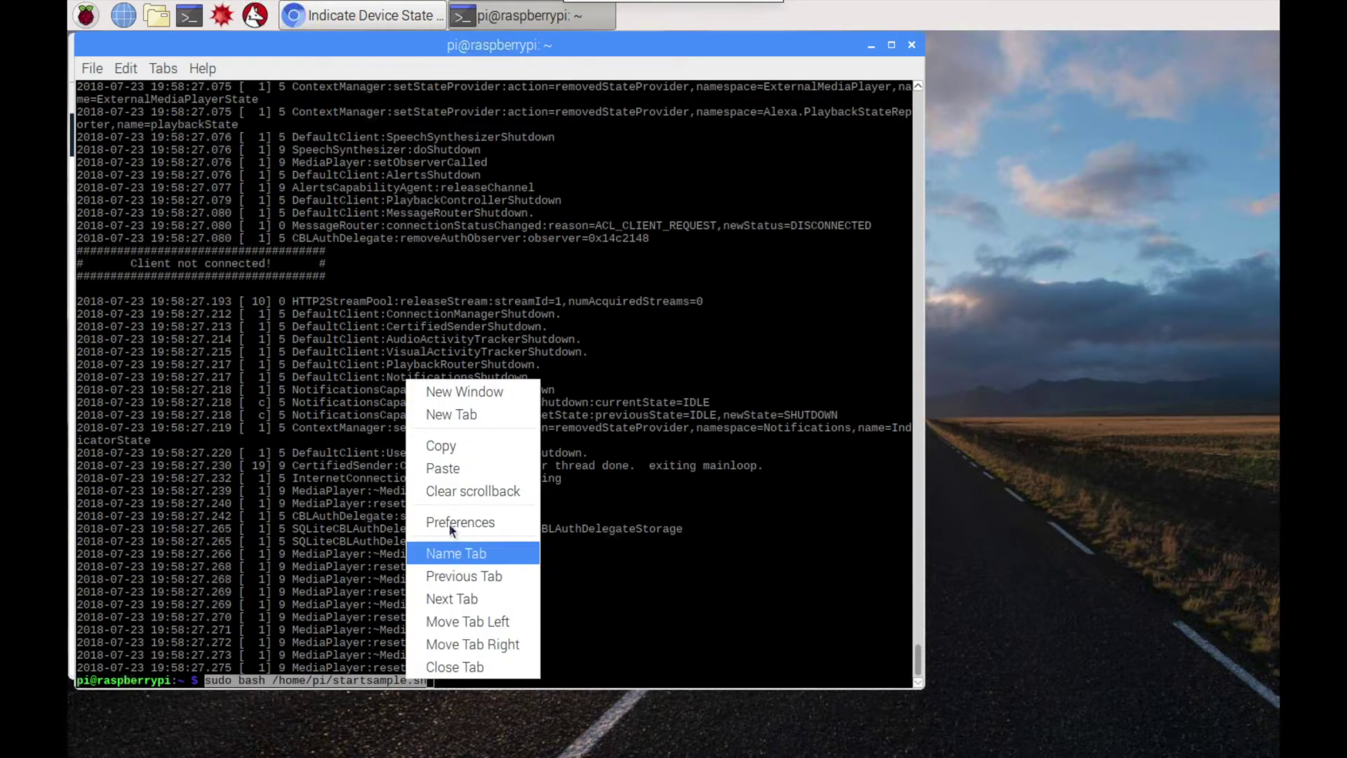
{"action": "left_click", "coordinate": [445, 447]}
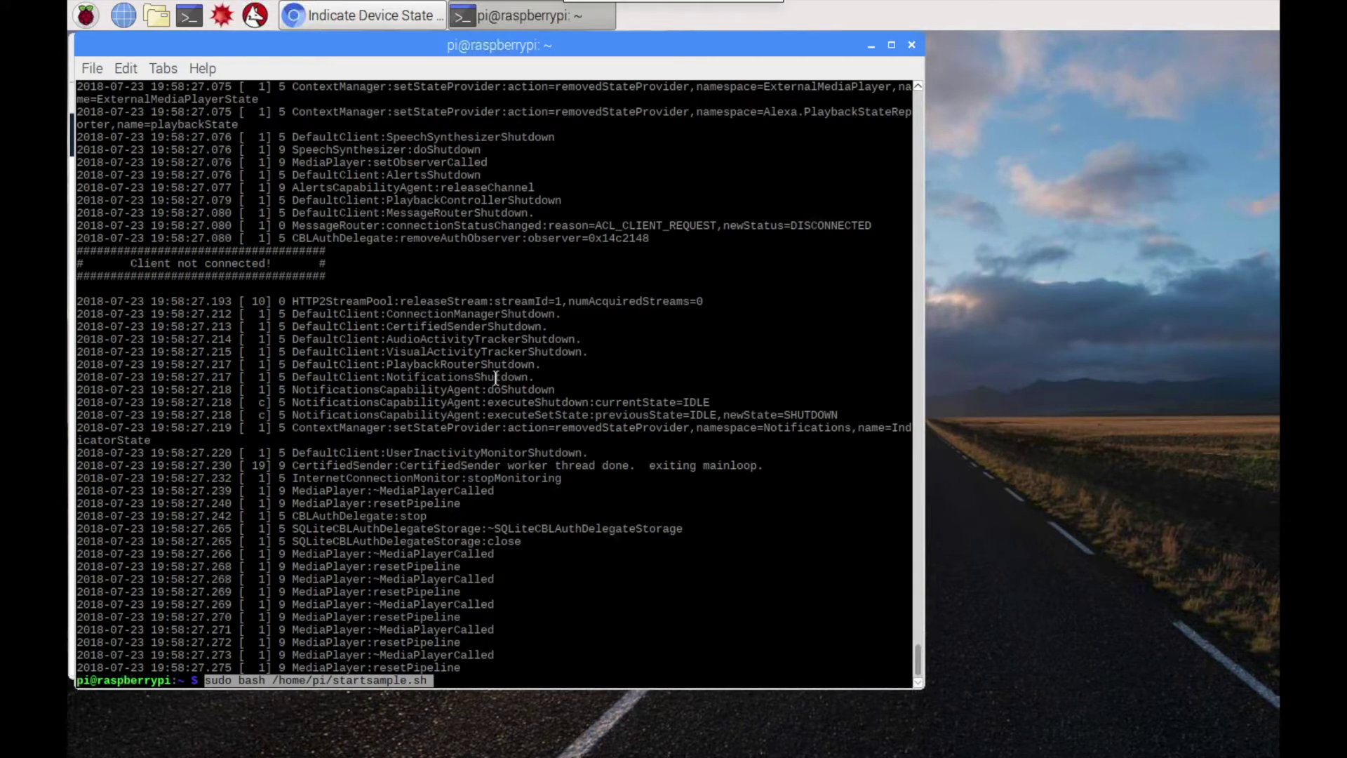
{"action": "key", "text": "ctrl+u"}
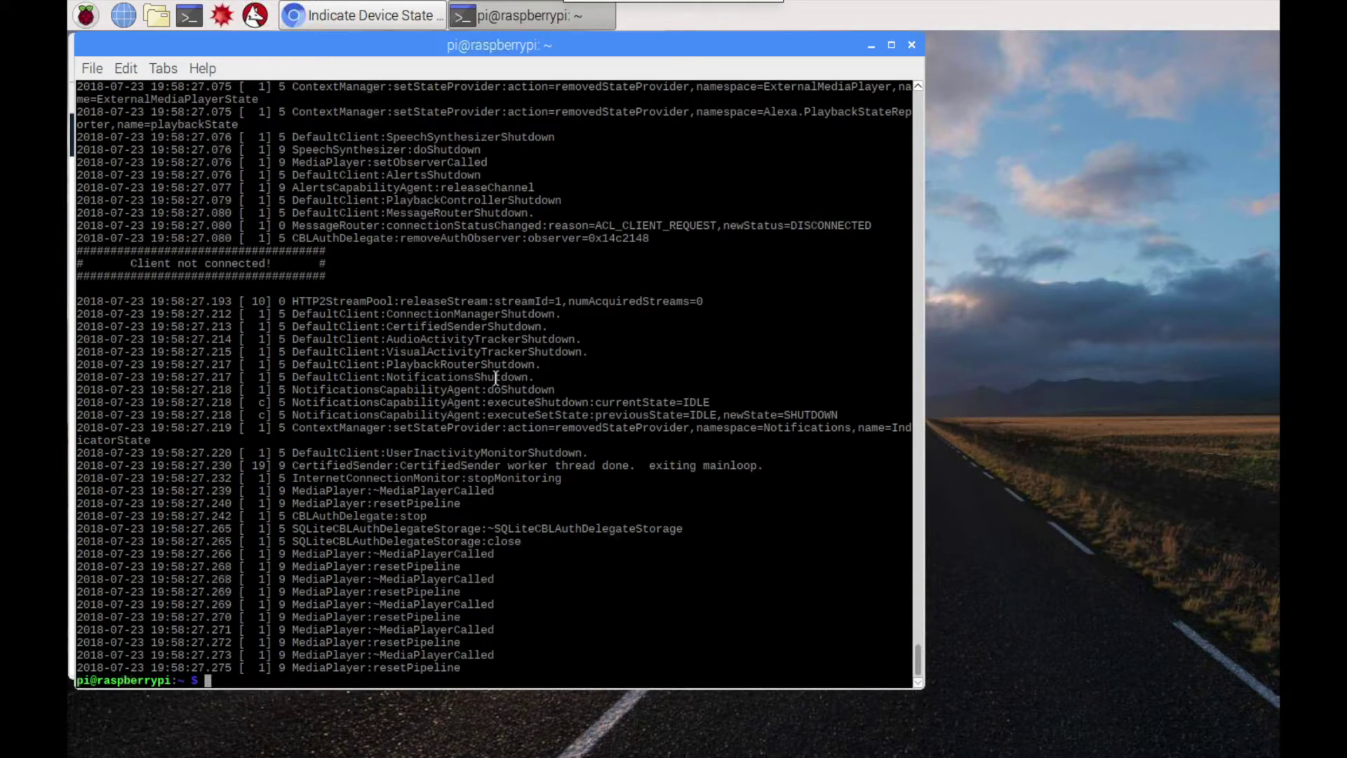
{"action": "type", "text": "sudo nano /home/pi/.bashrc"}
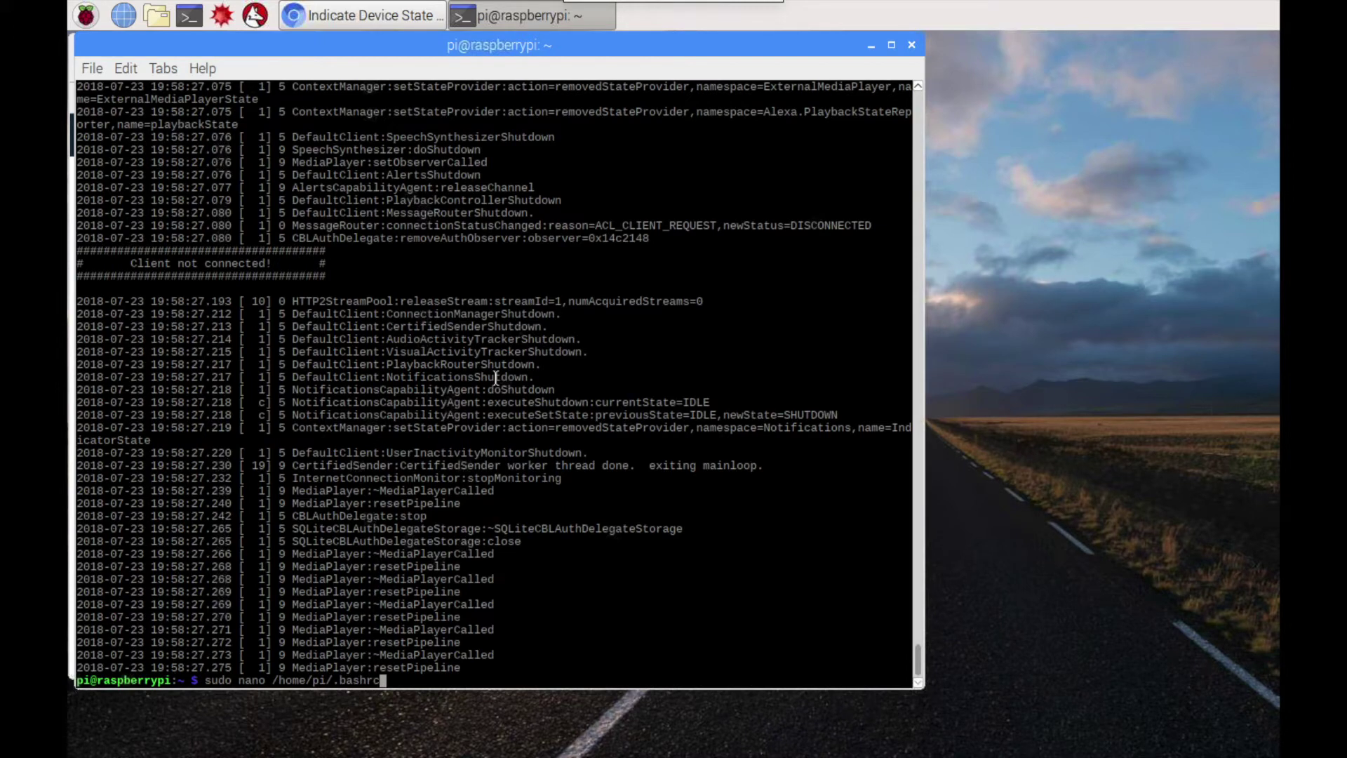
{"action": "key", "text": "BackSpace"}
{"action": "key", "text": "BackSpace"}
{"action": "key", "text": "BackSpace"}
{"action": "key", "text": "BackSpace"}
{"action": "key", "text": "BackSpace"}
{"action": "key", "text": "BackSpace"}
{"action": "key", "text": "BackSpace"}
{"action": "key", "text": "BackSpace"}
{"action": "key", "text": "BackSpace"}
{"action": "key", "text": "BackSpace"}
{"action": "key", "text": "BackSpace"}
{"action": "key", "text": "BackSpace"}
{"action": "key", "text": "BackSpace"}
{"action": "key", "text": "BackSpace"}
{"action": "key", "text": "BackSpace"}
{"action": "key", "text": "BackSpace"}
{"action": "key", "text": "BackSpace"}
{"action": "key", "text": "BackSpace"}
{"action": "key", "text": "BackSpace"}
{"action": "key", "text": "BackSpace"}
{"action": "key", "text": "BackSpace"}
{"action": "key", "text": "BackSpace"}
{"action": "key", "text": "BackSpace"}
{"action": "key", "text": "BackSpace"}
{"action": "key", "text": "BackSpace"}
{"action": "key", "text": "BackSpace"}
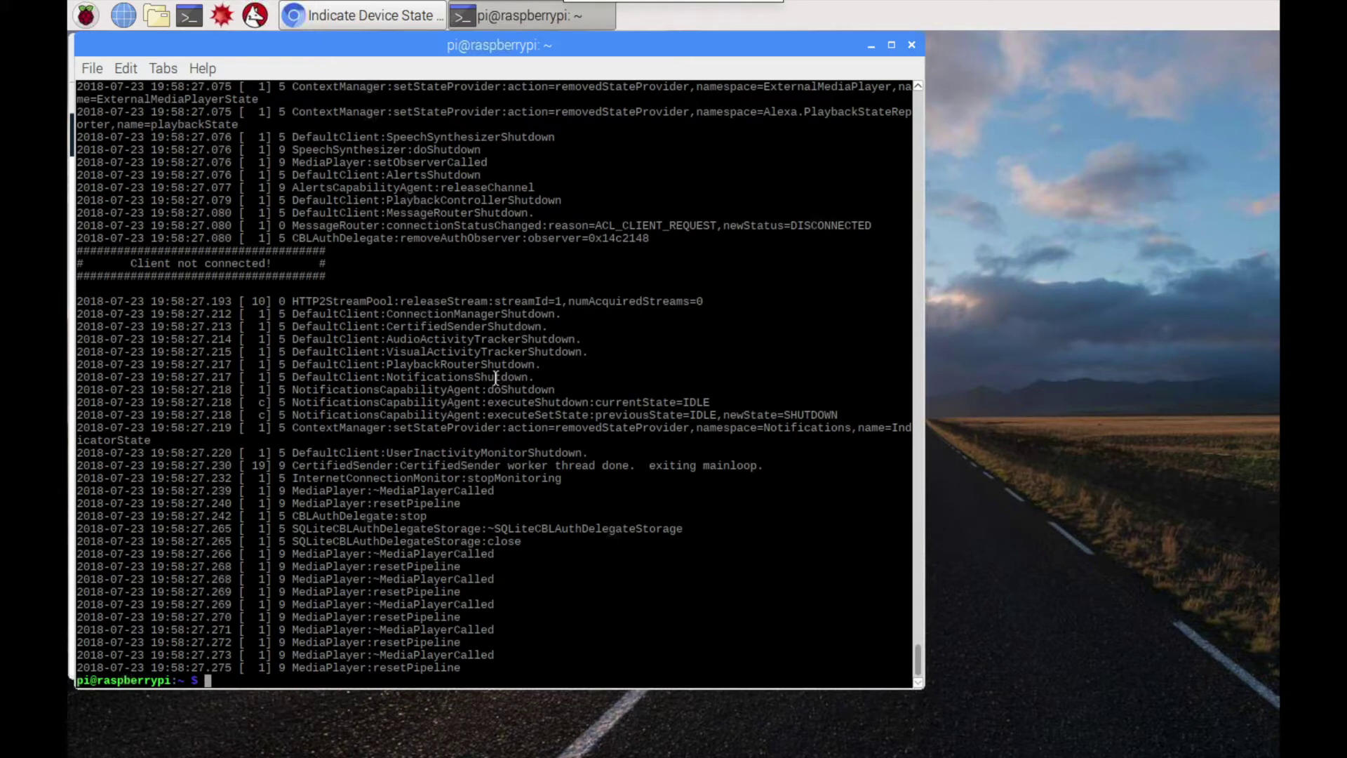
- Back up .bashrc with cp to /home/pi/.bashrc-original and begin typing the nano edit command
{"action": "type", "text": "cp /home/pi/.bashrc /home/"}
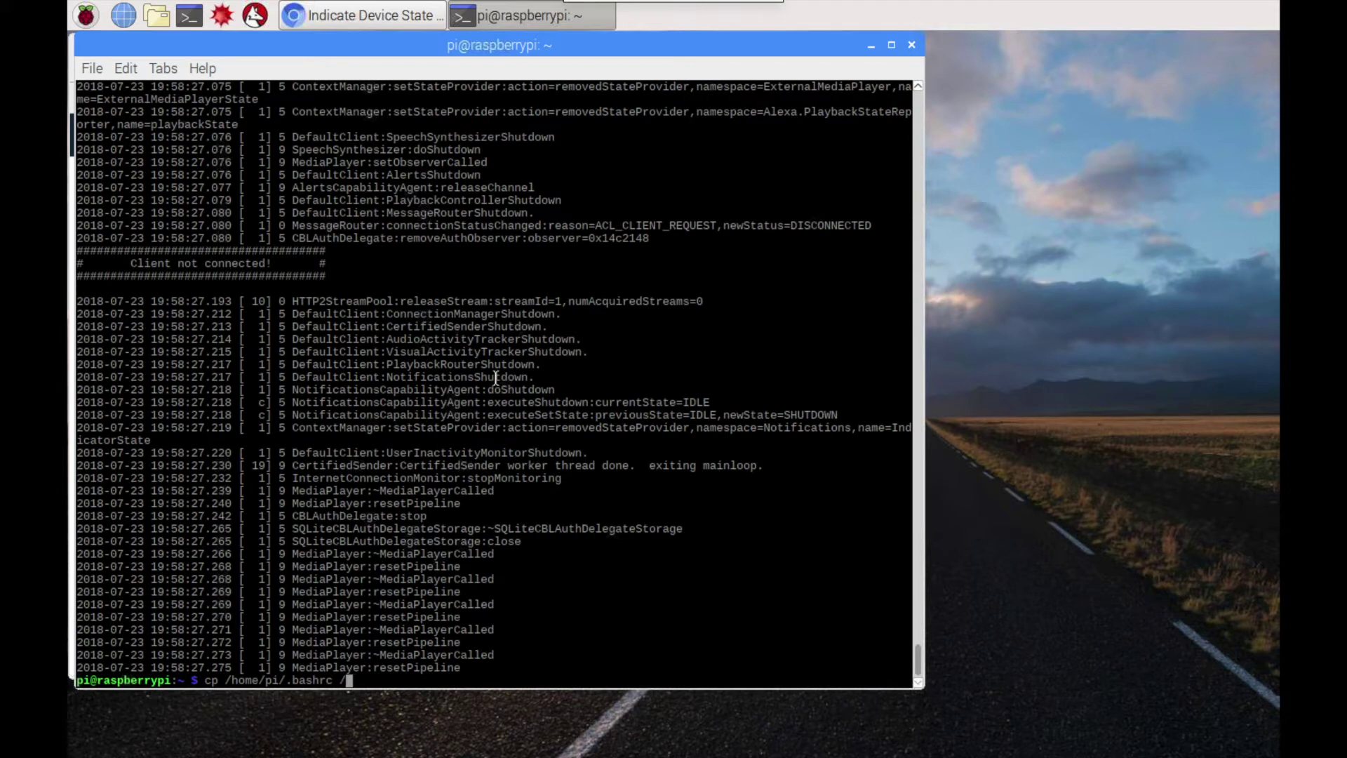
{"action": "type", "text": "pi/.bashrc-original"}
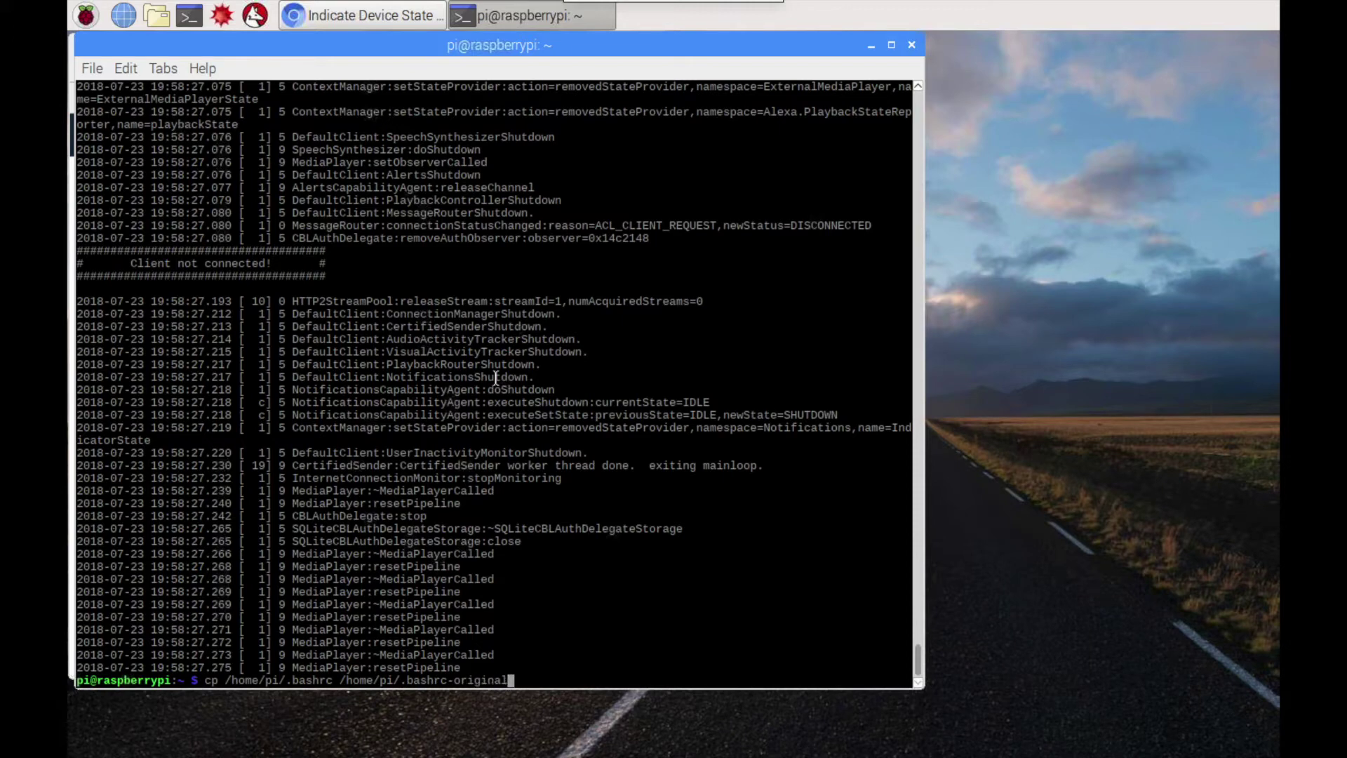
{"action": "key", "text": "Return"}
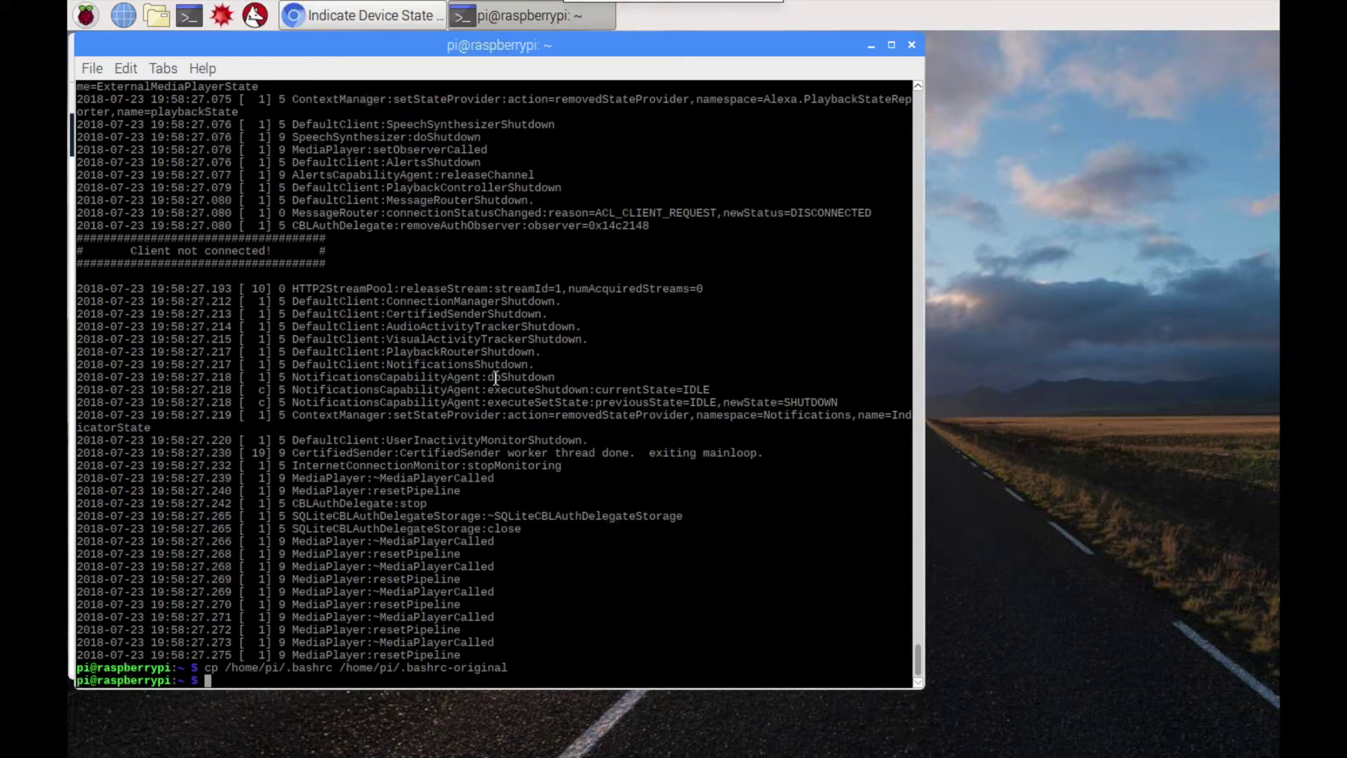
{"action": "type", "text": "sudo nano /home/pi/.bashrc"}
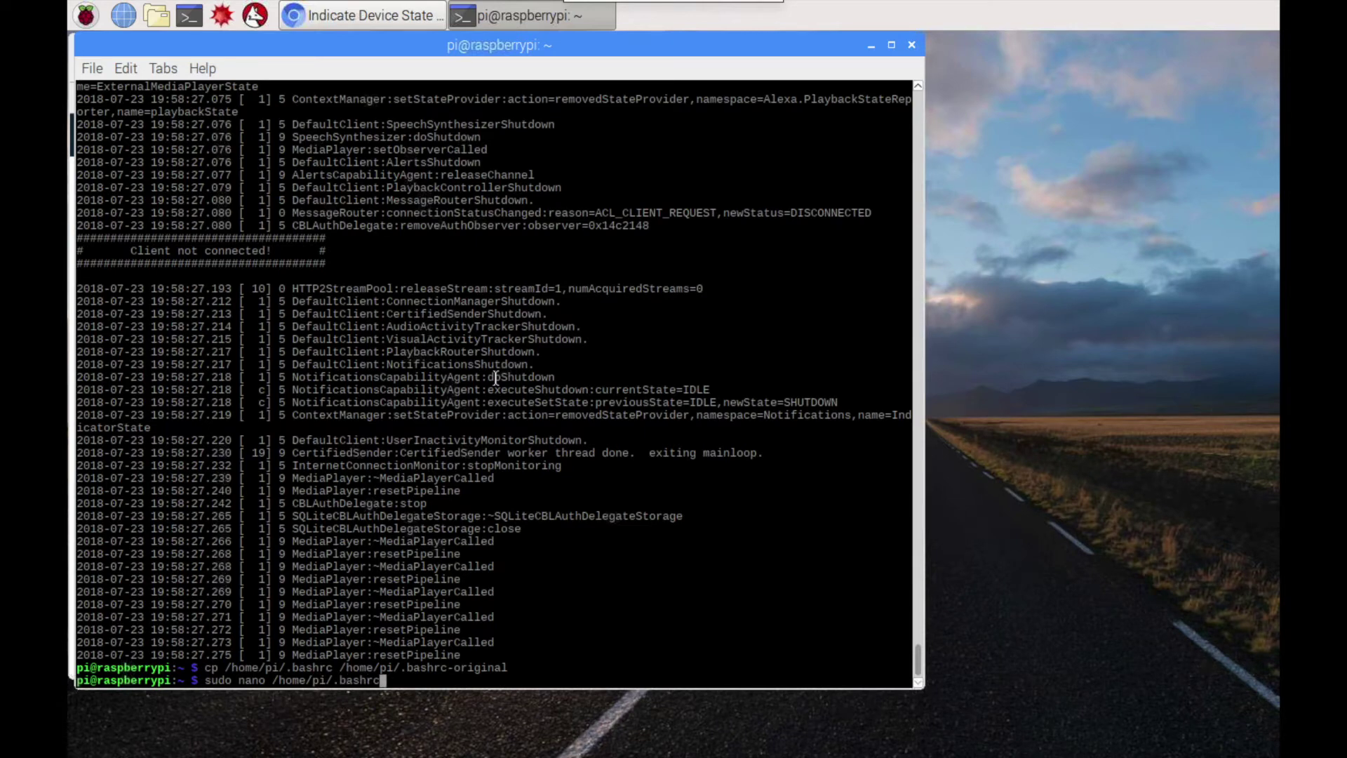
- Open /home/pi/.bashrc in nano and paste the start command at the end of the file
{"action": "key", "text": "Return"}
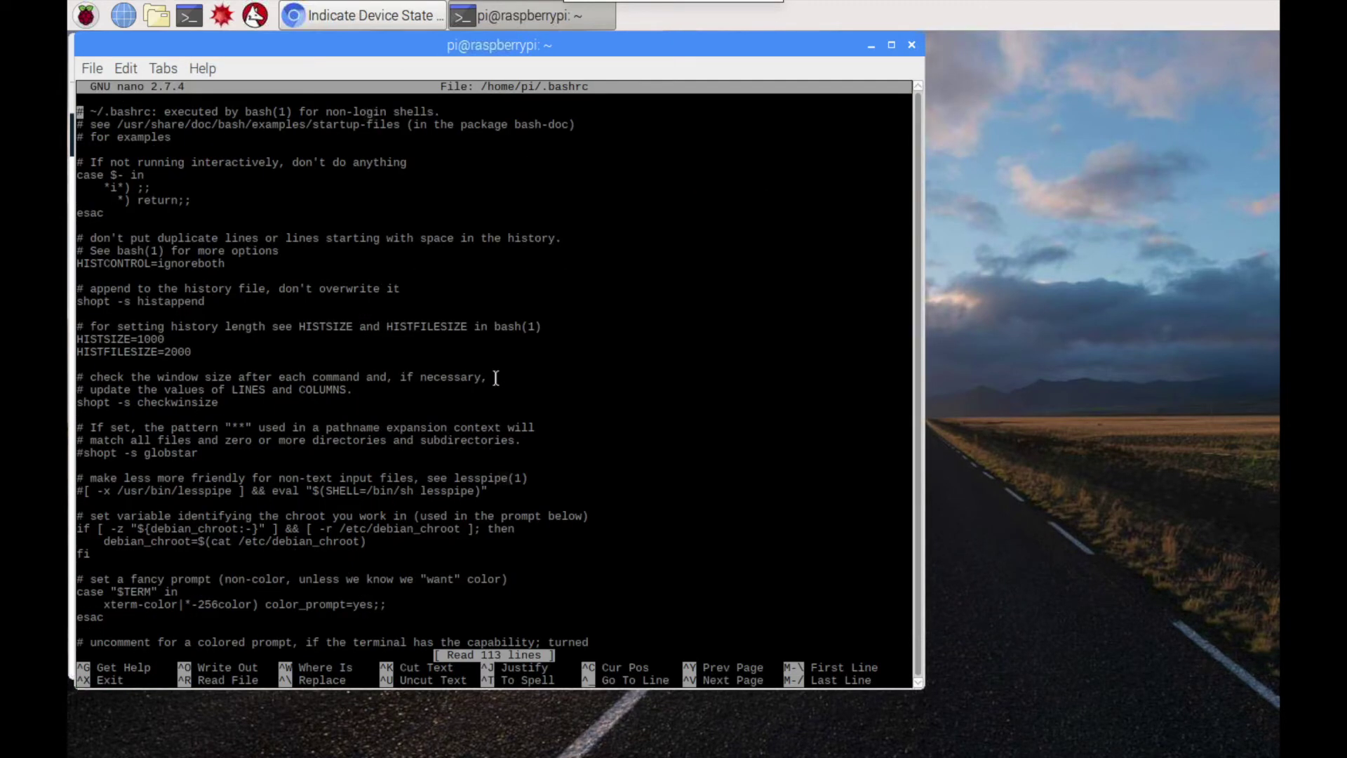
{"action": "key", "text": "Down"}
{"action": "key", "text": "Down"}
{"action": "key", "text": "Down"}
{"action": "key", "text": "Down"}
{"action": "key", "text": "Down"}
{"action": "key", "text": "Down"}
{"action": "key", "text": "Down"}
{"action": "key", "text": "Down"}
{"action": "key", "text": "Down"}
{"action": "key", "text": "Down"}
{"action": "key", "text": "Down"}
{"action": "key", "text": "Down"}
{"action": "key", "text": "Down"}
{"action": "key", "text": "Down"}
{"action": "key", "text": "Down"}
{"action": "key", "text": "Down"}
{"action": "key", "text": "Down"}
{"action": "key", "text": "Down"}
{"action": "key", "text": "Down"}
{"action": "key", "text": "Down"}
{"action": "key", "text": "Down"}
{"action": "key", "text": "Down"}
{"action": "key", "text": "Down"}
{"action": "key", "text": "Down"}
{"action": "key", "text": "Down"}
{"action": "key", "text": "Down"}
{"action": "key", "text": "Down"}
{"action": "key", "text": "Down"}
{"action": "key", "text": "Down"}
{"action": "key", "text": "Down"}
{"action": "key", "text": "Down"}
{"action": "key", "text": "Down"}
{"action": "key", "text": "Down"}
{"action": "key", "text": "Down"}
{"action": "key", "text": "Down"}
{"action": "key", "text": "Down"}
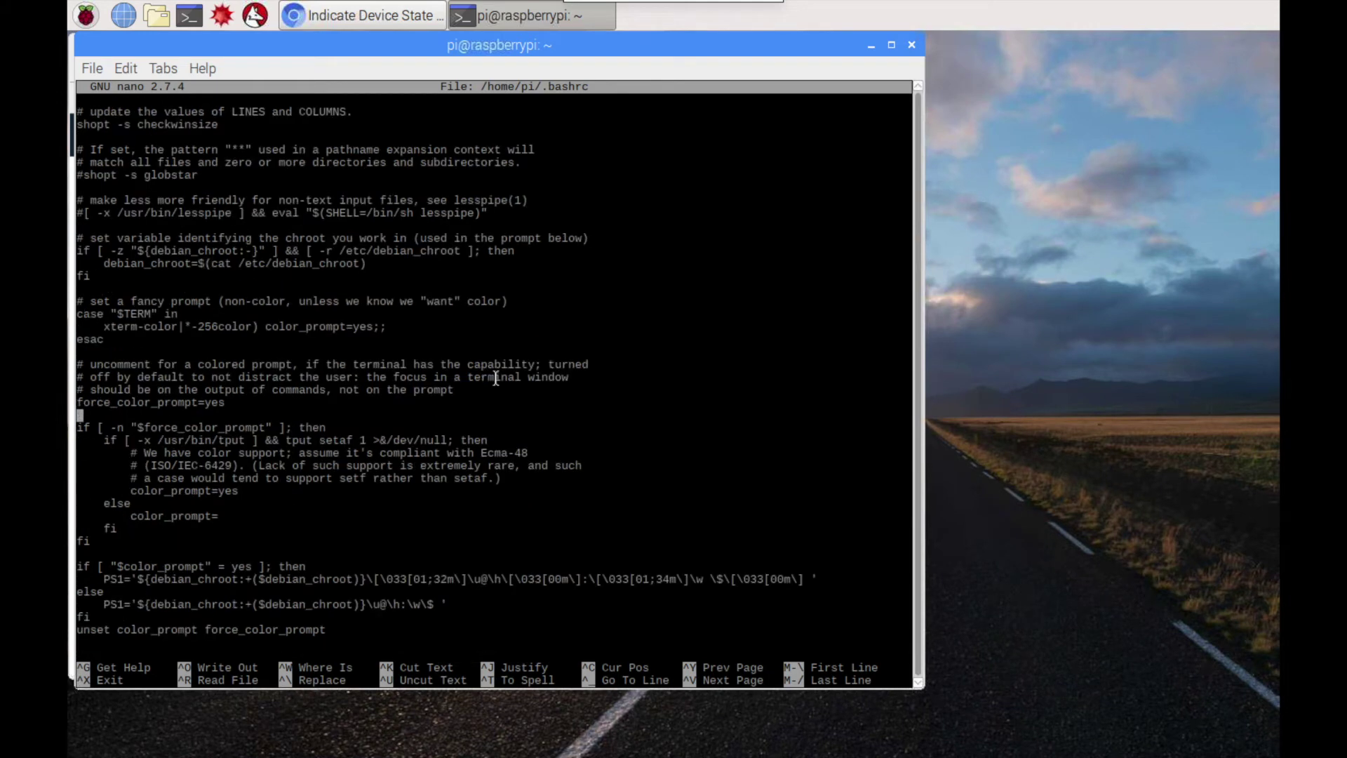
{"action": "key", "text": "Down"}
{"action": "key", "text": "Down"}
{"action": "key", "text": "Down"}
{"action": "key", "text": "Down"}
{"action": "key", "text": "Down"}
{"action": "key", "text": "Down"}
{"action": "key", "text": "alt+/"}
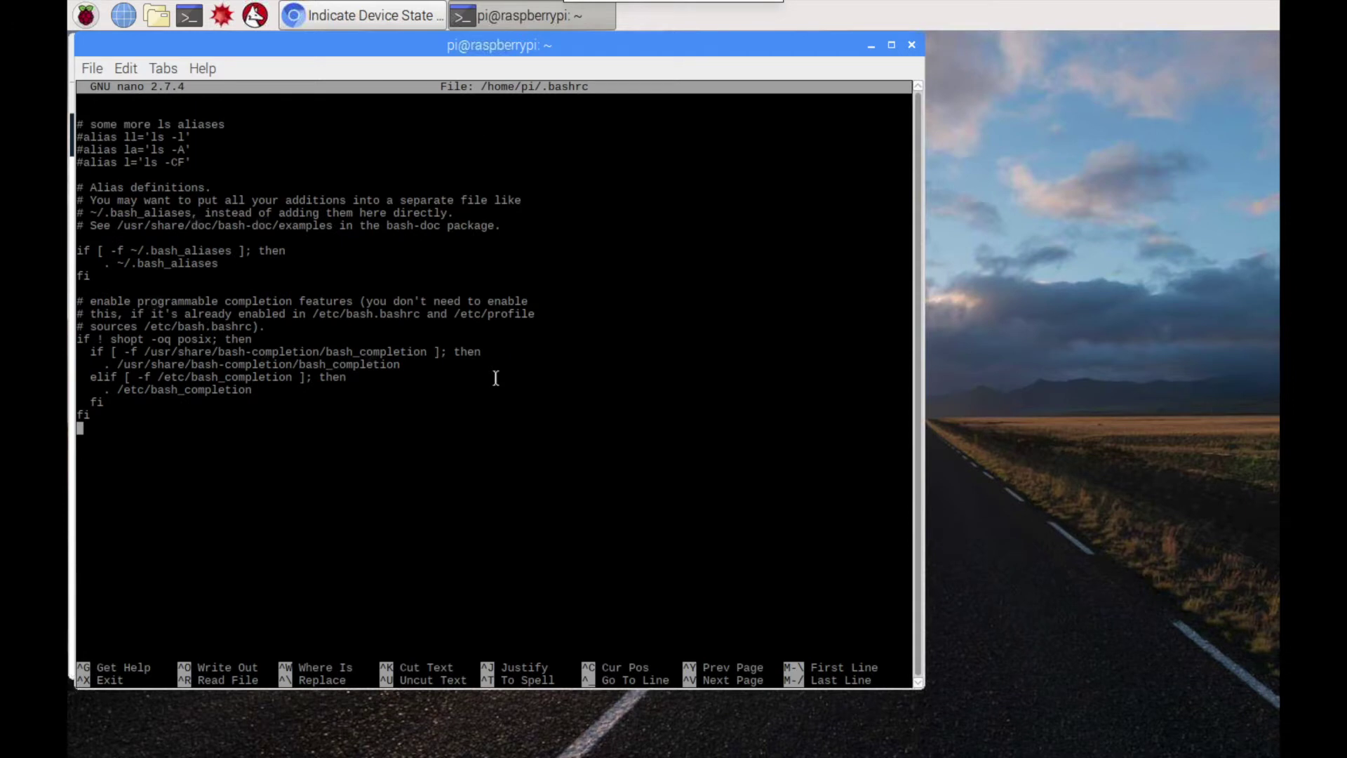
{"action": "right_click", "coordinate": [80, 427]}
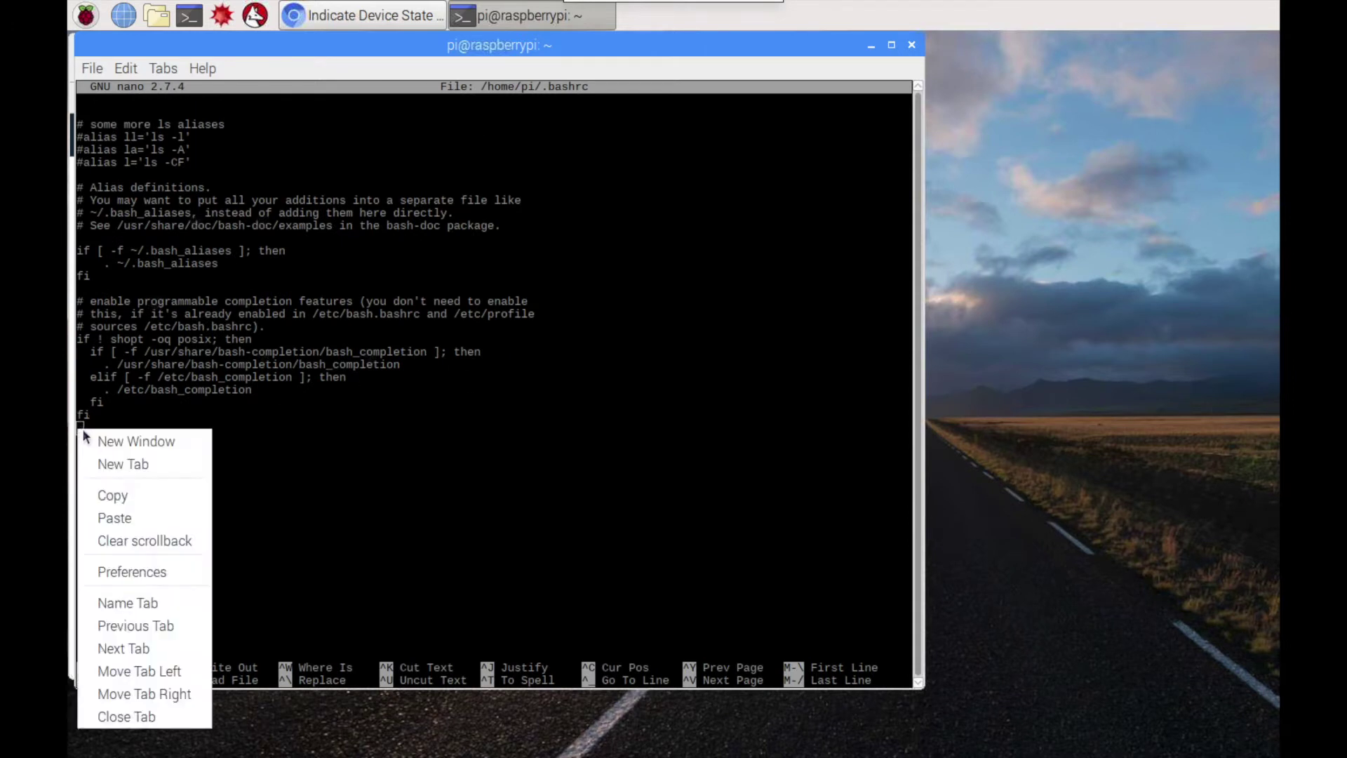
{"action": "left_click", "coordinate": [145, 516]}
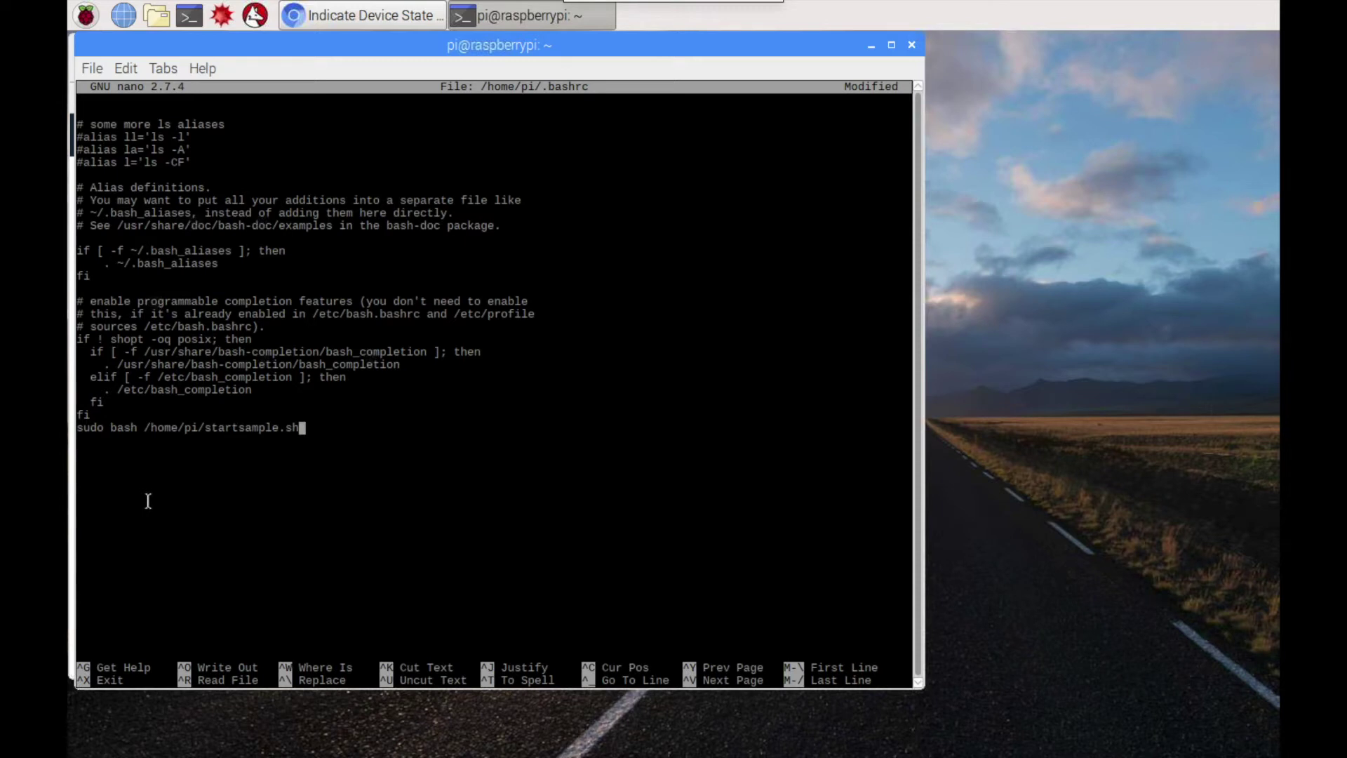
- Save .bashrc under its existing name and exit nano
{"action": "key", "text": "ctrl+x"}
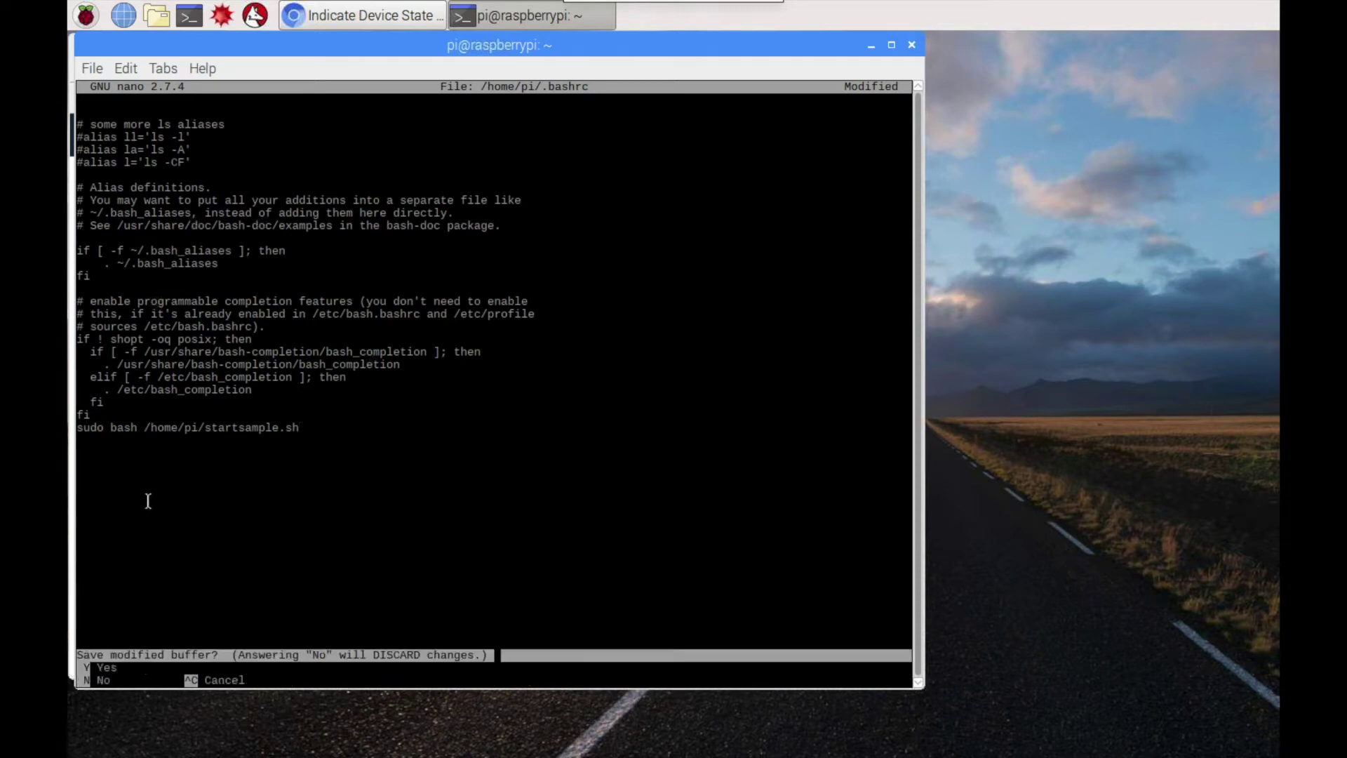
{"action": "key", "text": "y"}
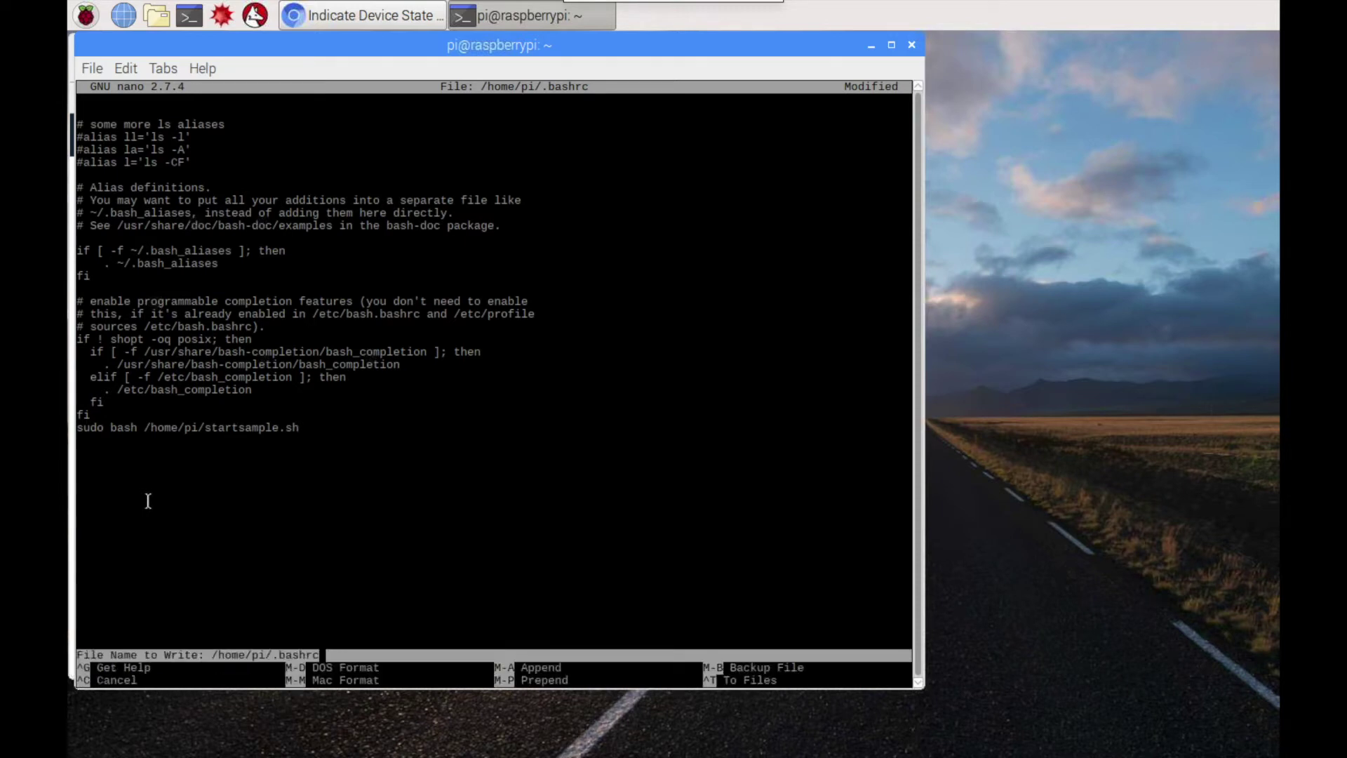
{"action": "key", "text": "Return"}
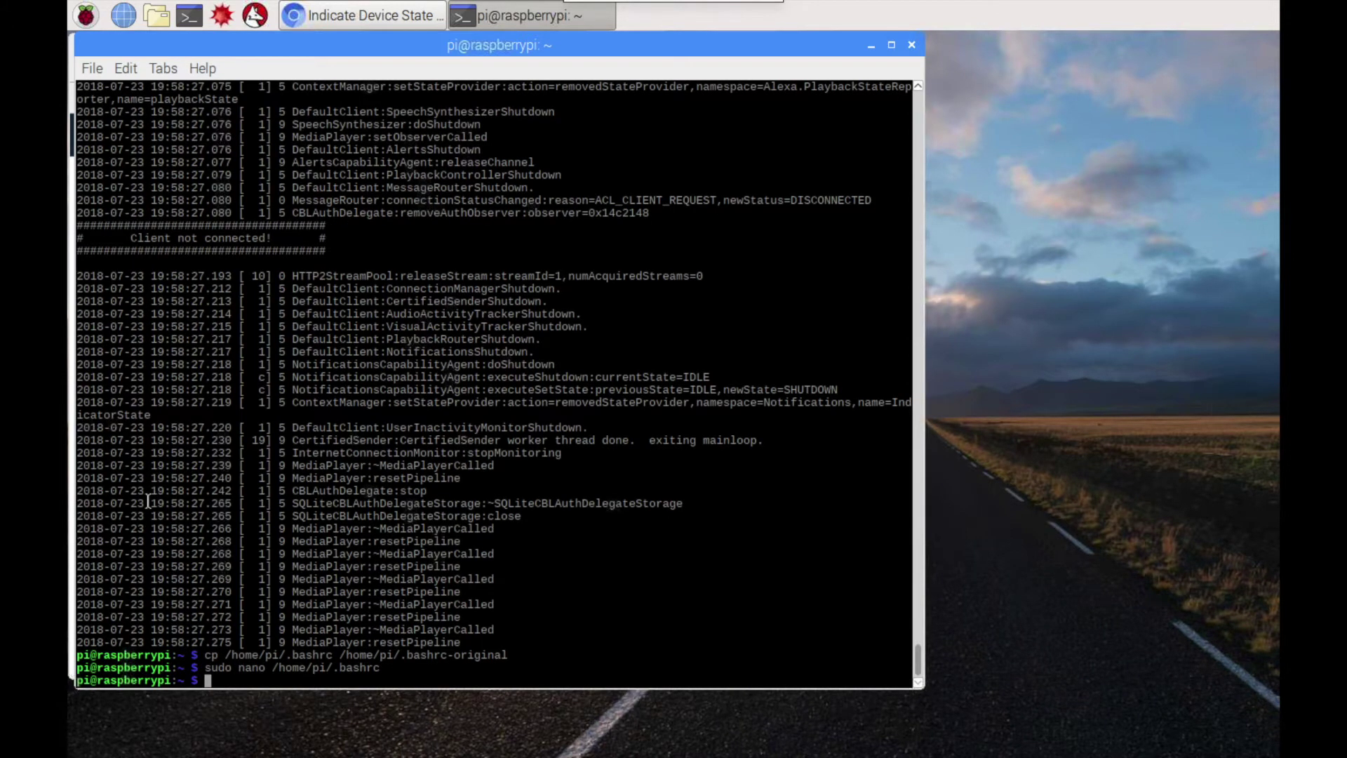
{"action": "left_click", "coordinate": [195, 21]}
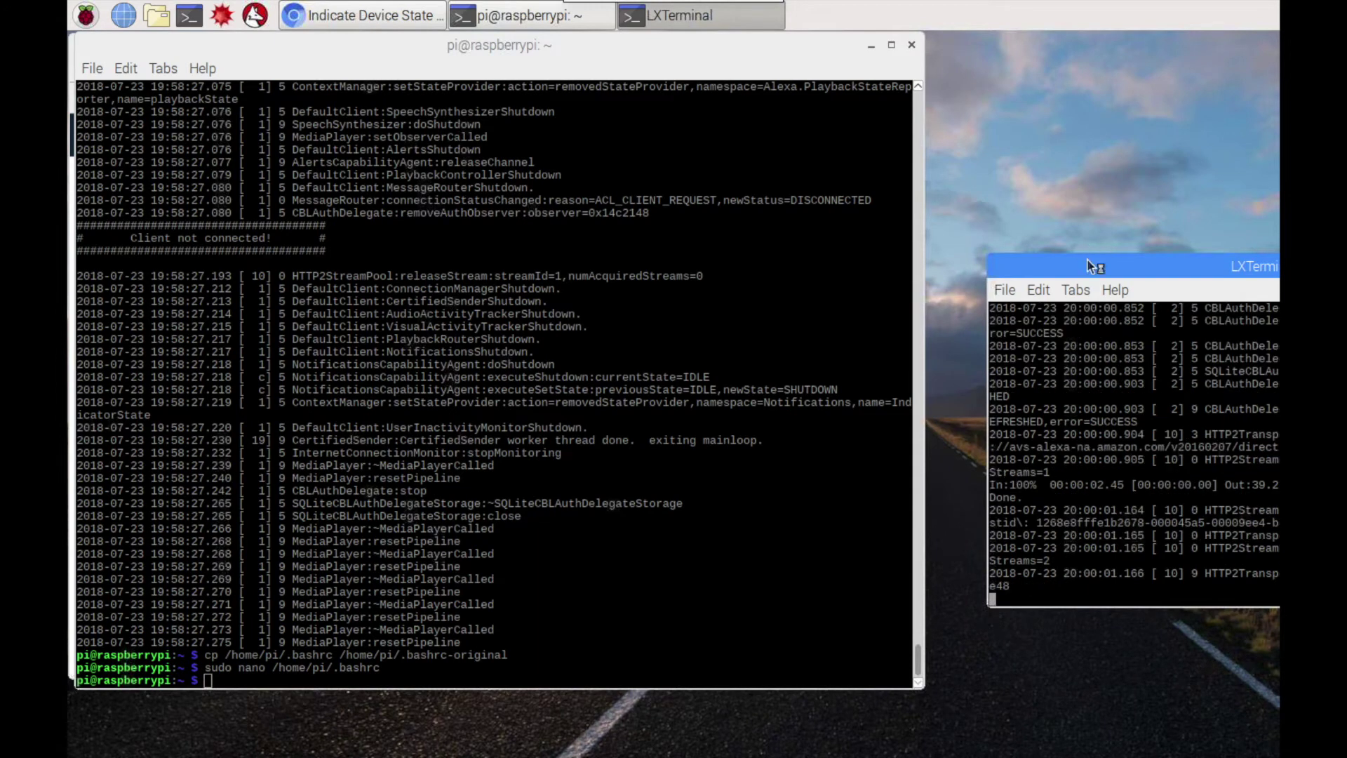
- Move the auto-started terminal aside, then close both terminal windows
{"action": "left_click_drag", "start_coordinate": [1088, 258], "coordinate": [666, 133]}
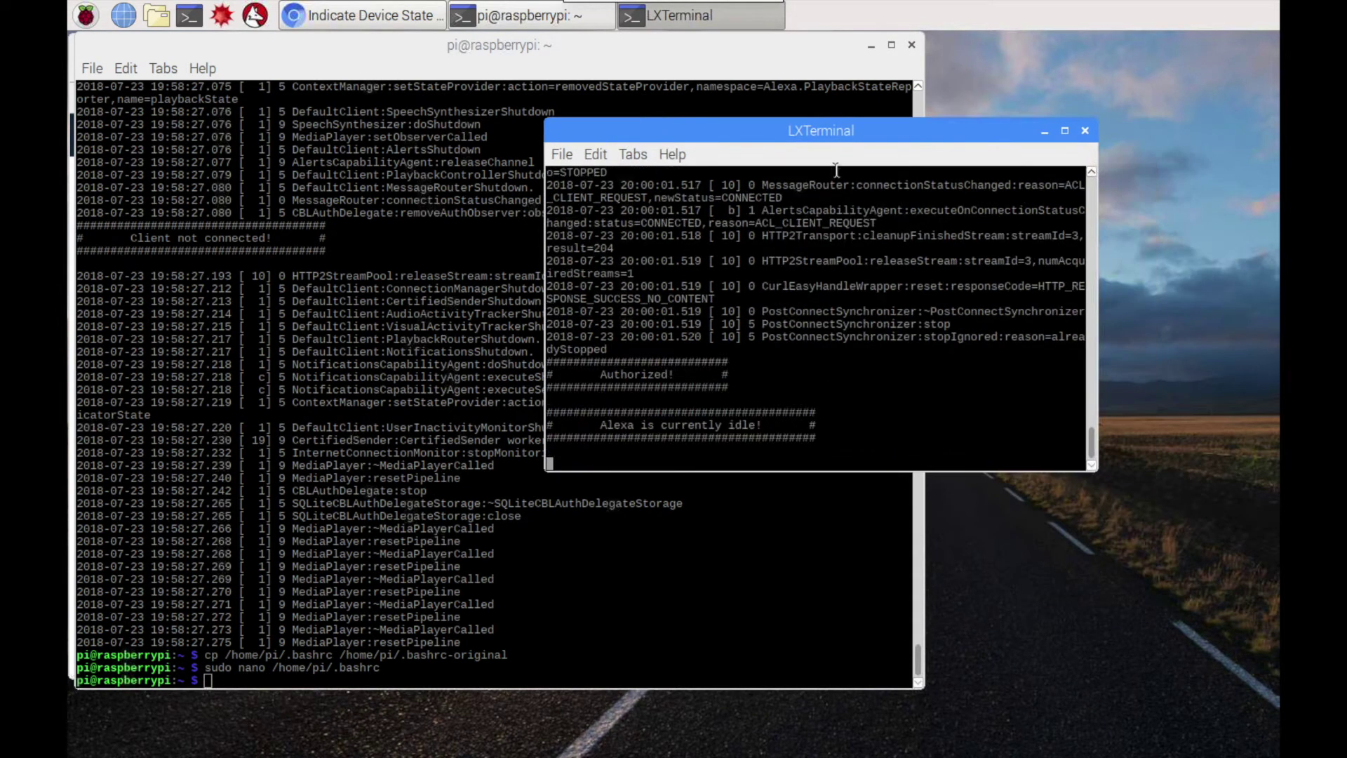
{"action": "left_click", "coordinate": [1084, 131]}
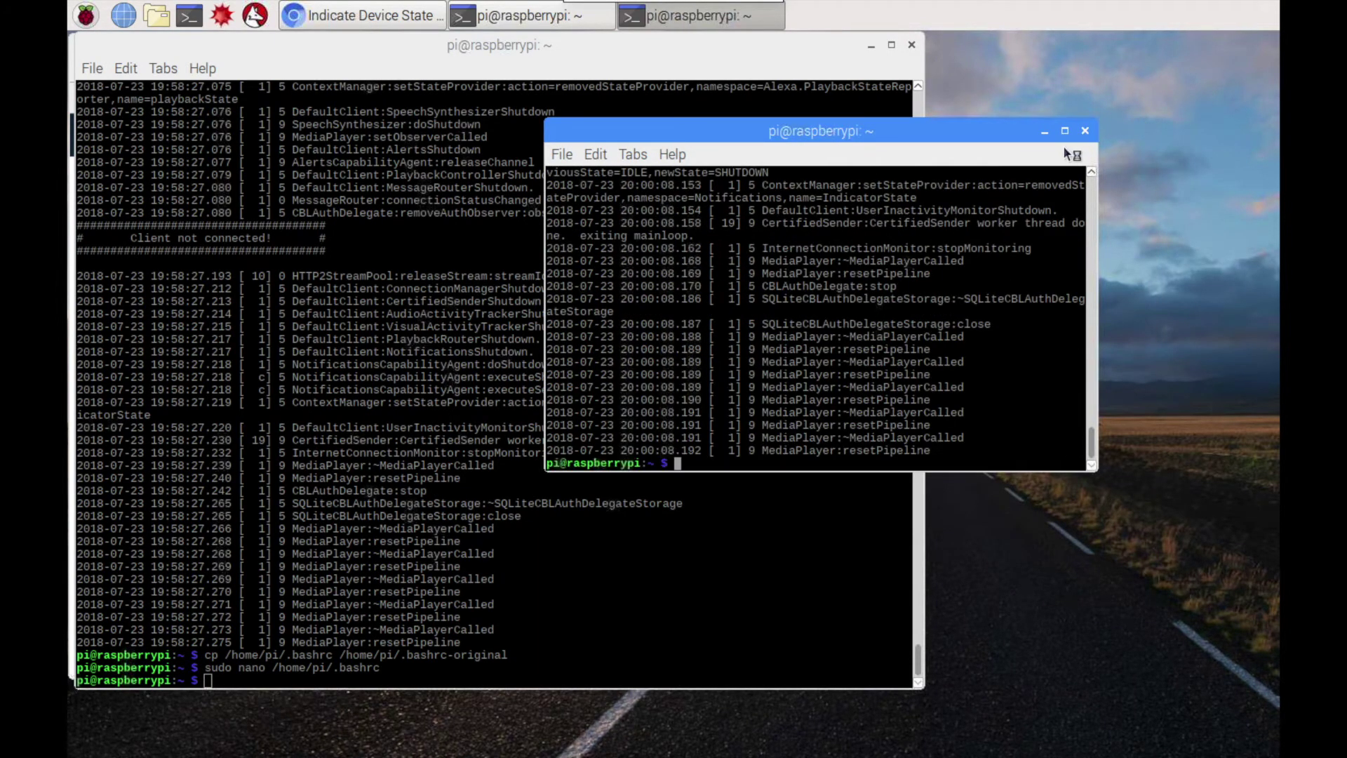
{"action": "left_click", "coordinate": [1084, 132]}
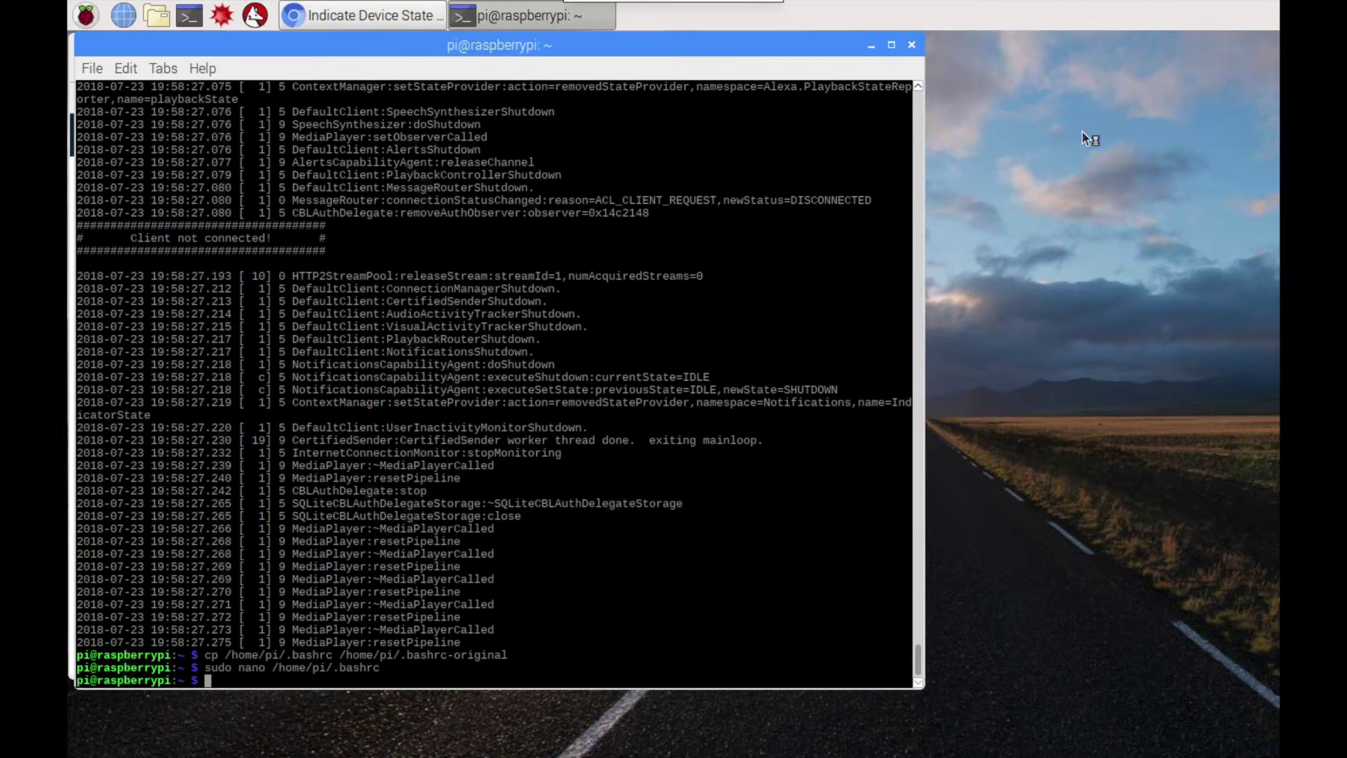
{"action": "left_click", "coordinate": [914, 46]}
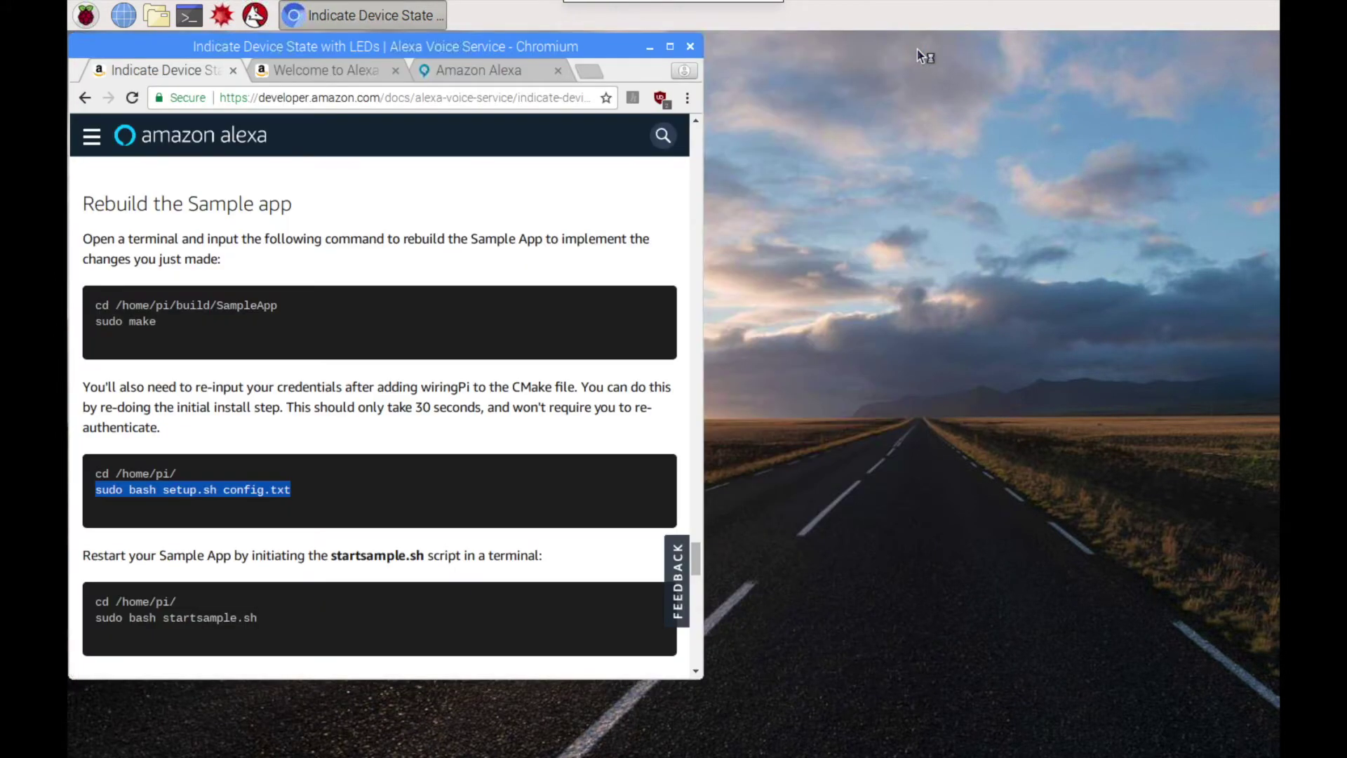
- Open a fresh terminal, quit its auto-started Alexa app with q, and run sudo reboot
{"action": "left_click", "coordinate": [186, 21]}
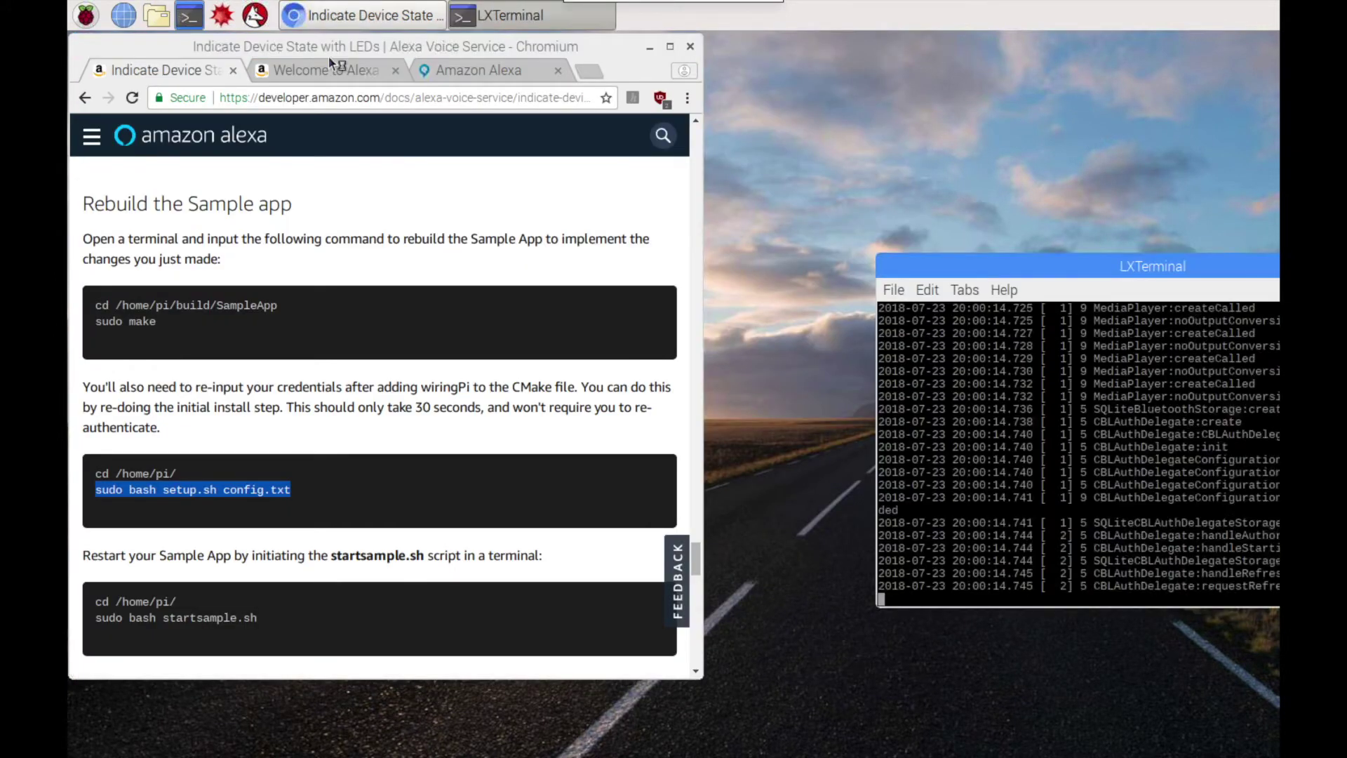
{"action": "key", "text": "alt+F7"}
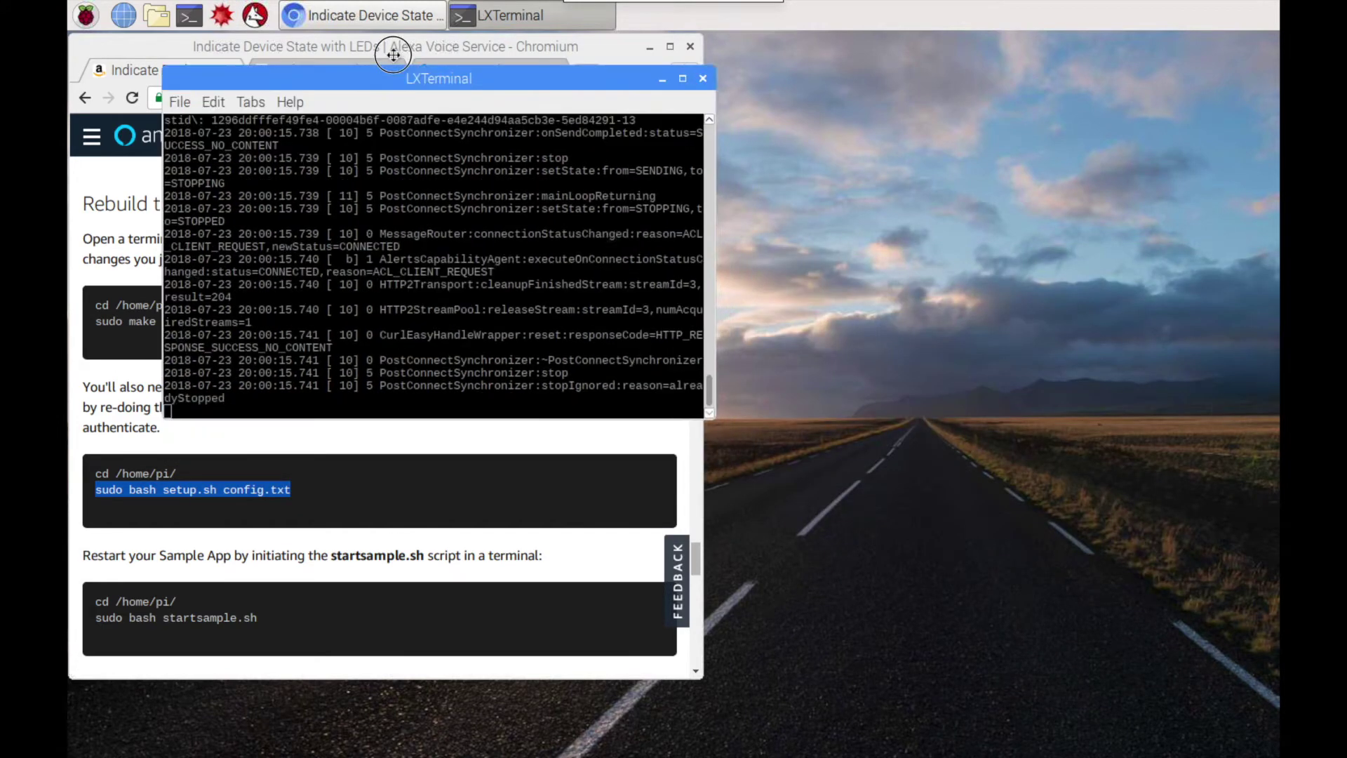
{"action": "left_click", "coordinate": [394, 47]}
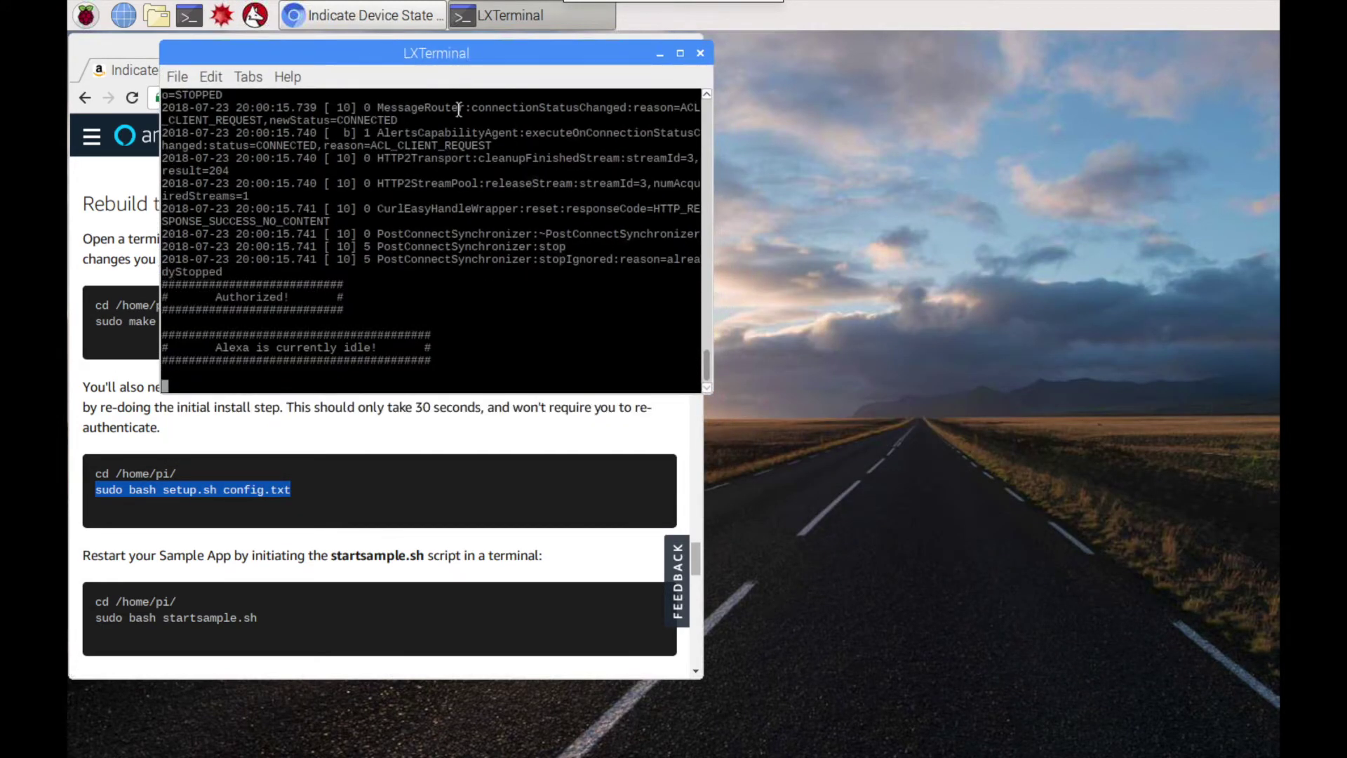
{"action": "type", "text": "q"}
{"action": "key", "text": "Return"}
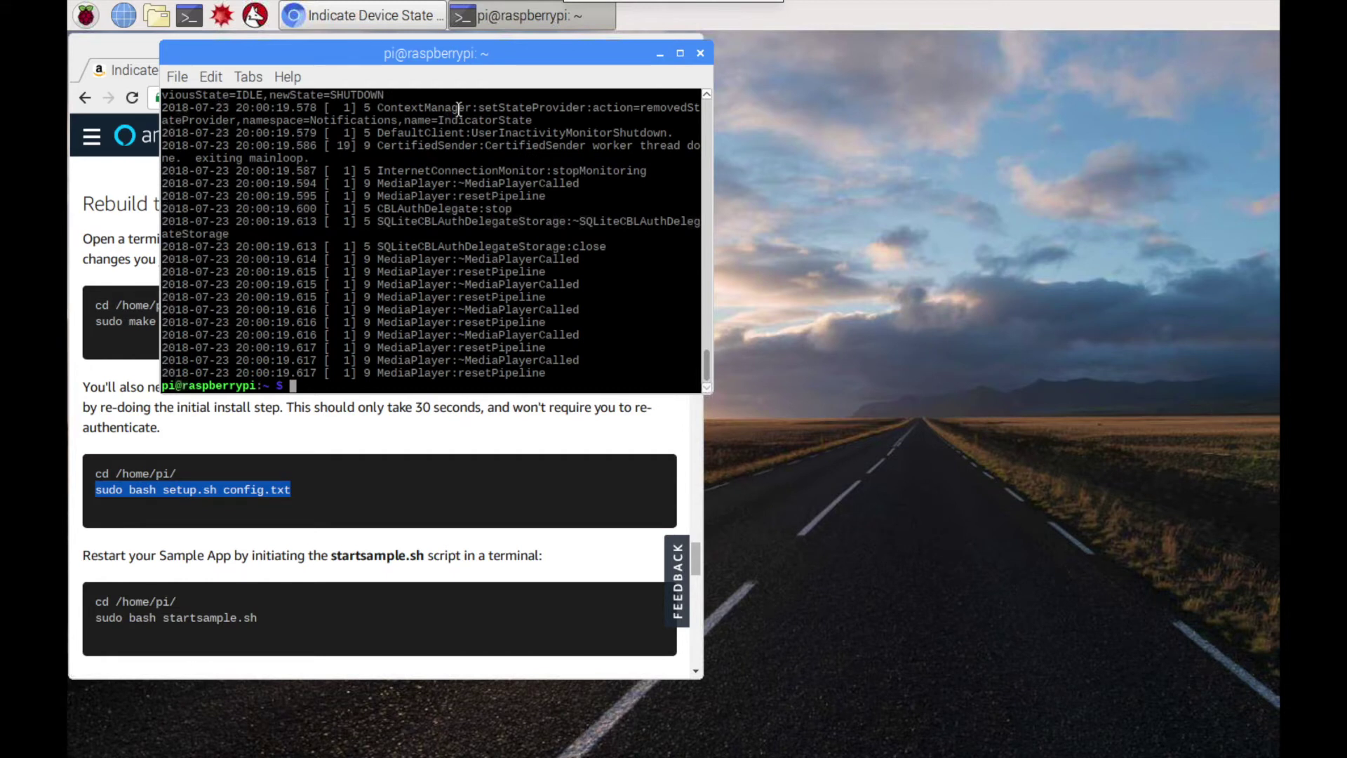
{"action": "type", "text": "sudo reboot"}
{"action": "key", "text": "Return"}
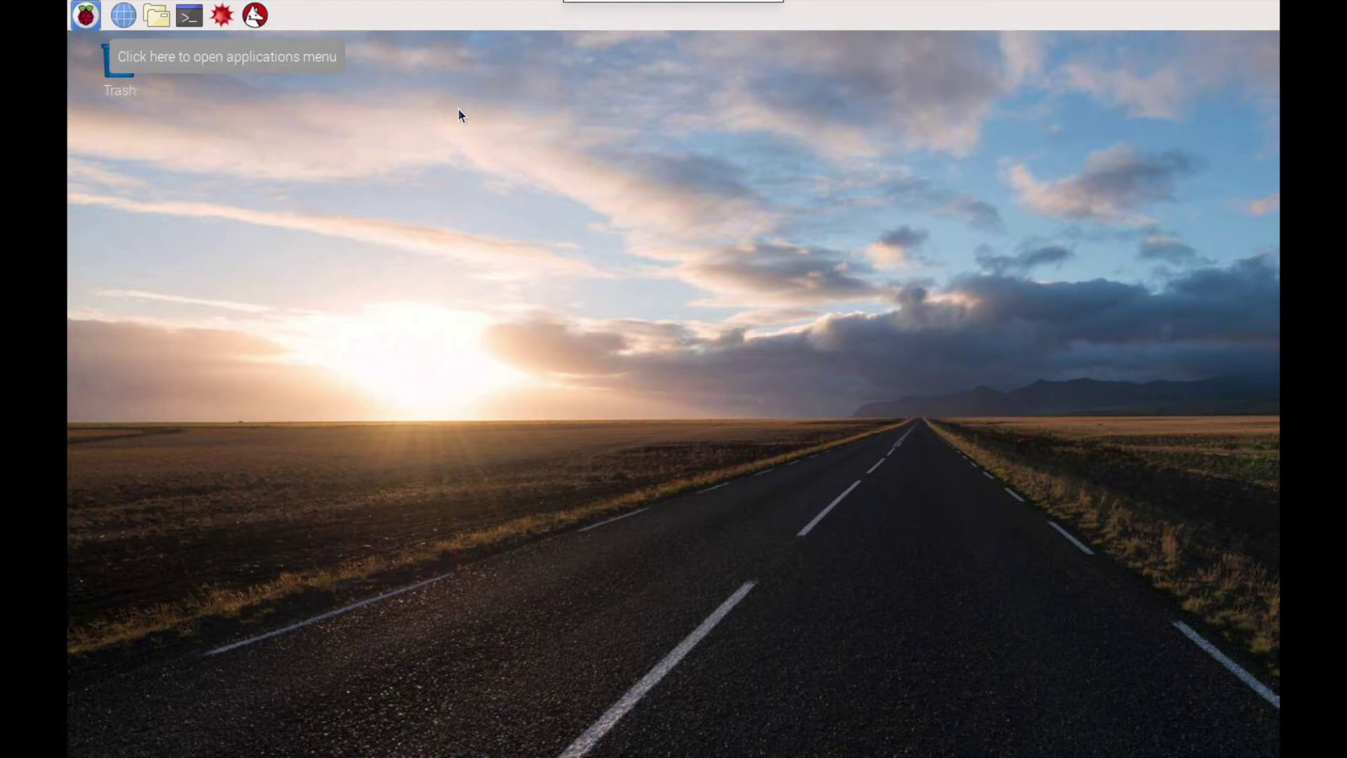
- Open a terminal from the taskbar once the Pi has rebooted
{"action": "left_click", "coordinate": [188, 17]}
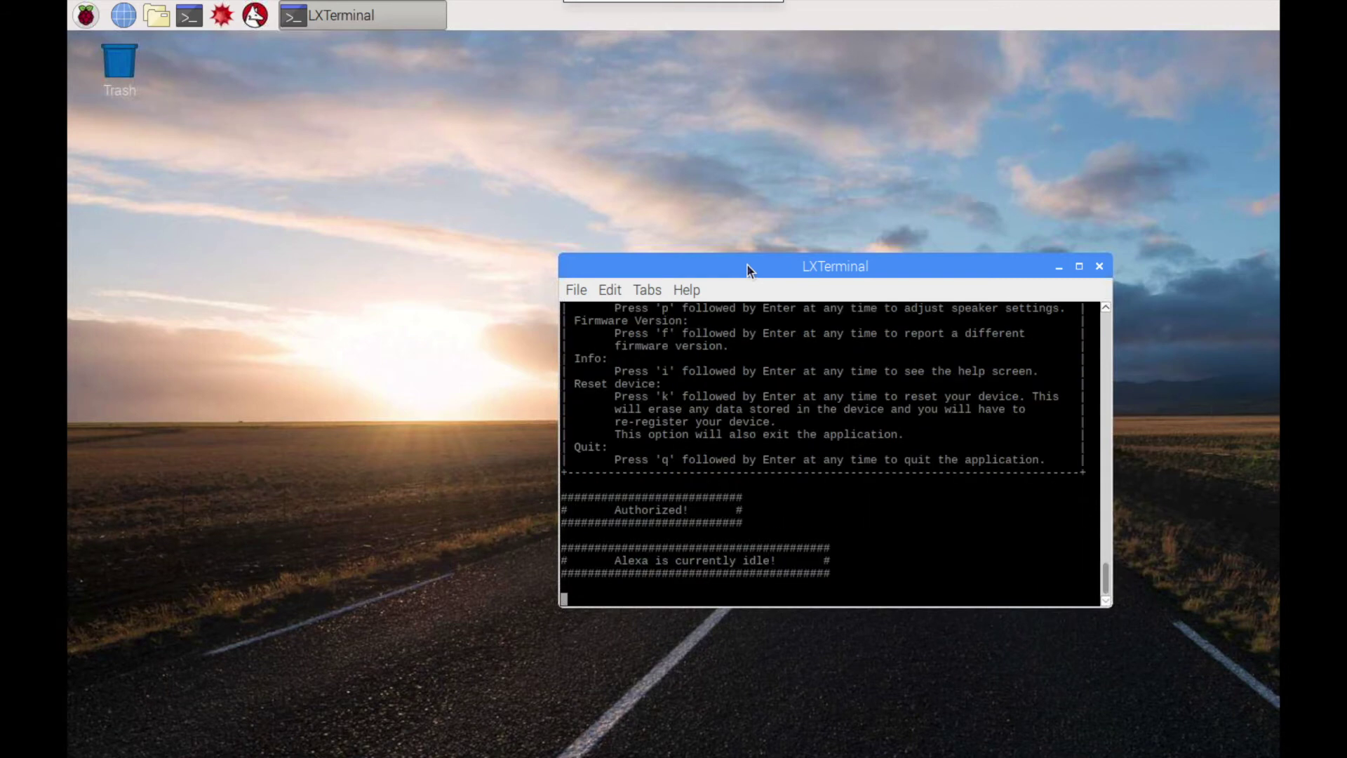
- Quit the auto-started Alexa app with q and move the terminal to the upper left
{"action": "type", "text": "q"}
{"action": "key", "text": "Return"}
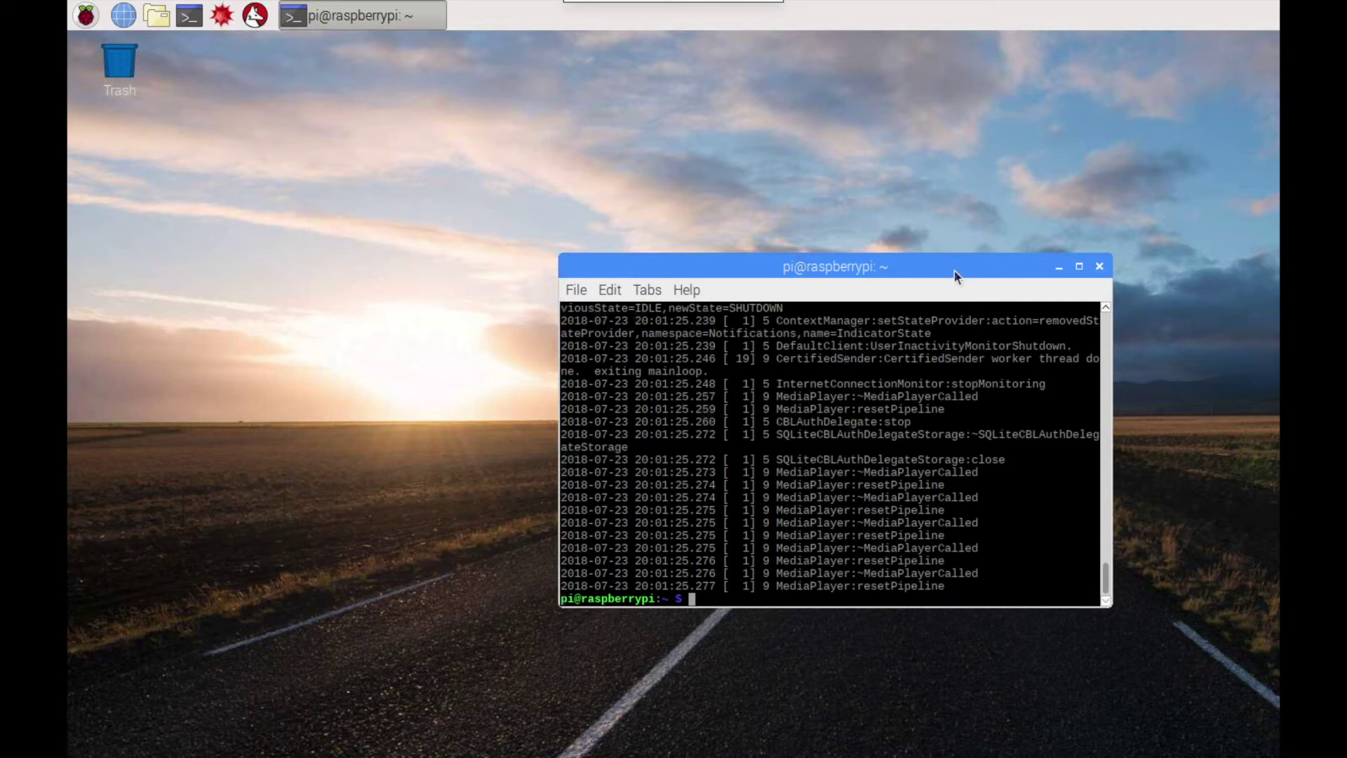
{"action": "left_click_drag", "start_coordinate": [954, 266], "coordinate": [542, 64]}
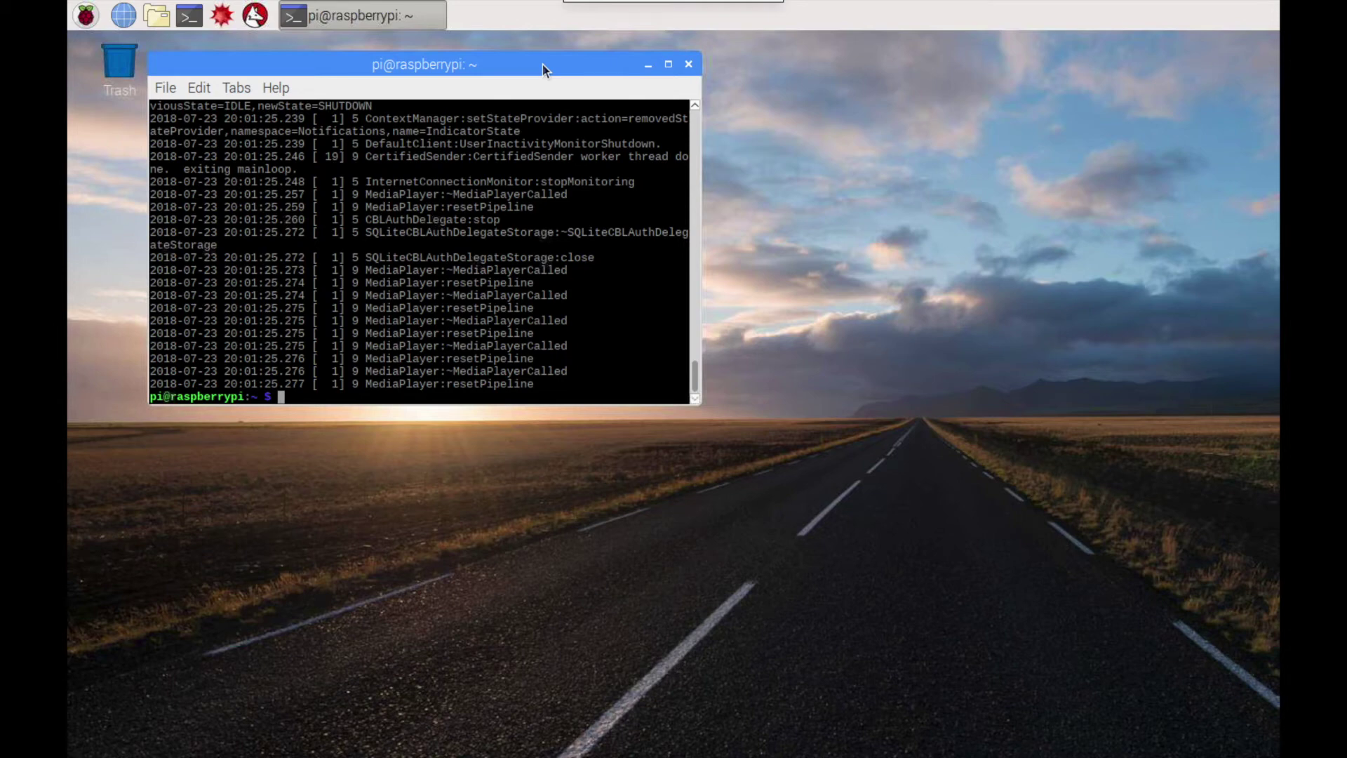
- Use sudo raspi-config to set Boot Options > Desktop/CLI to B2 Console Autologin, then reach Finish
{"action": "type", "text": "sudo raspi-config"}
{"action": "key", "text": "Return"}
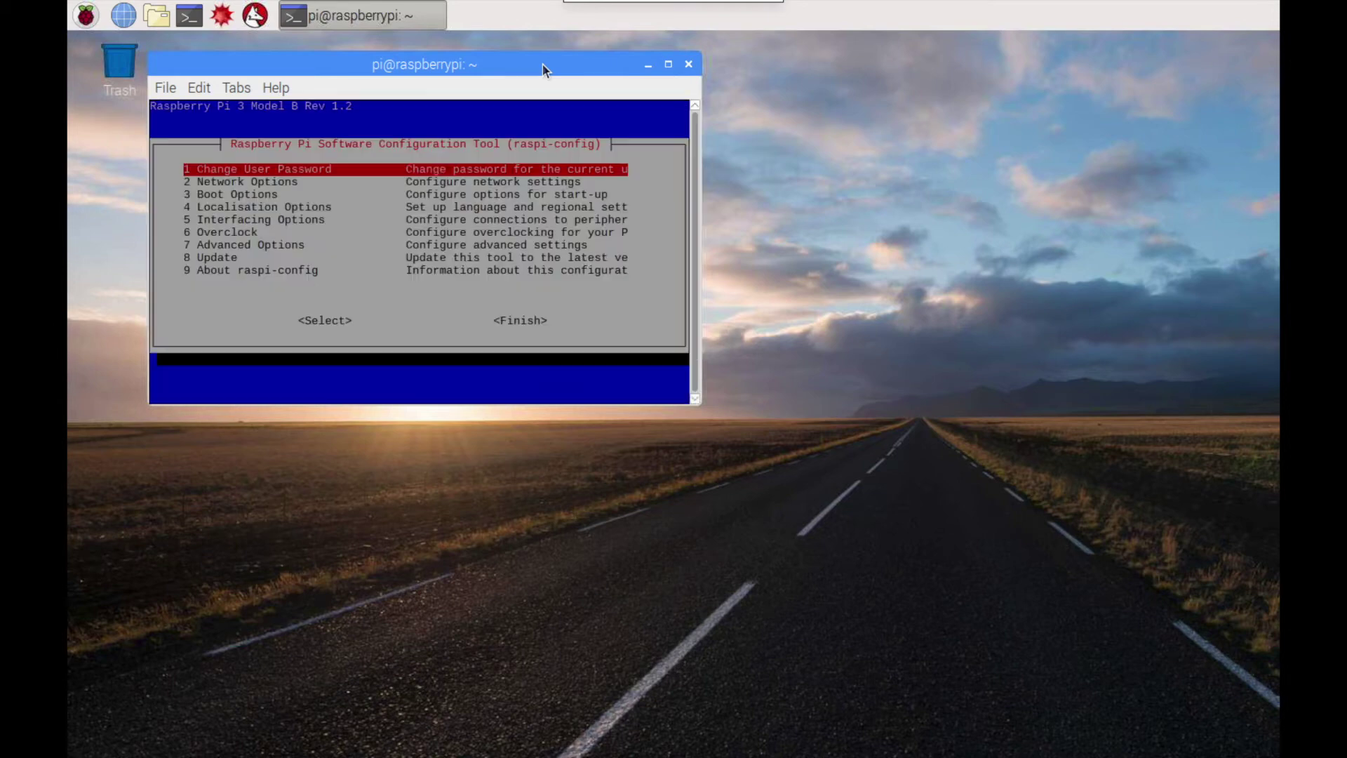
{"action": "key", "text": "Down"}
{"action": "key", "text": "Down"}
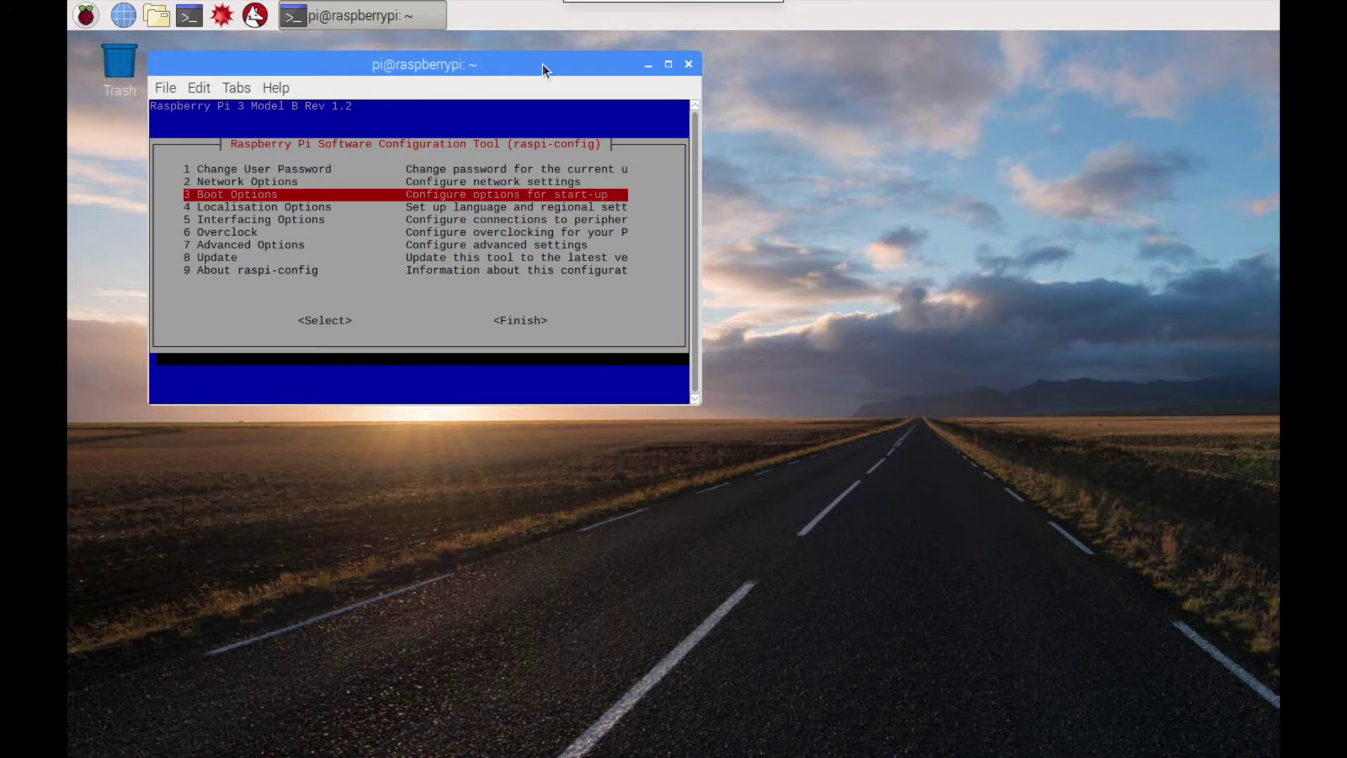
{"action": "key", "text": "Return"}
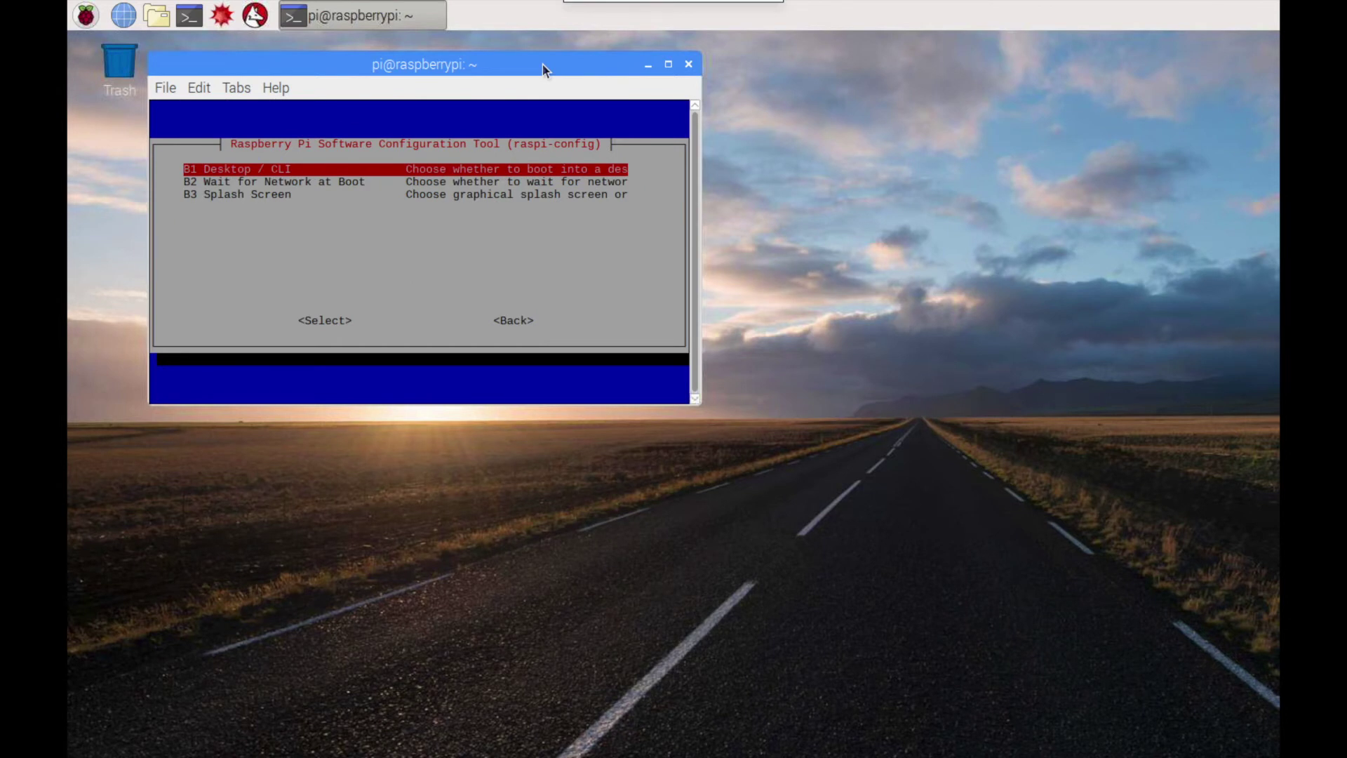
{"action": "key", "text": "Return"}
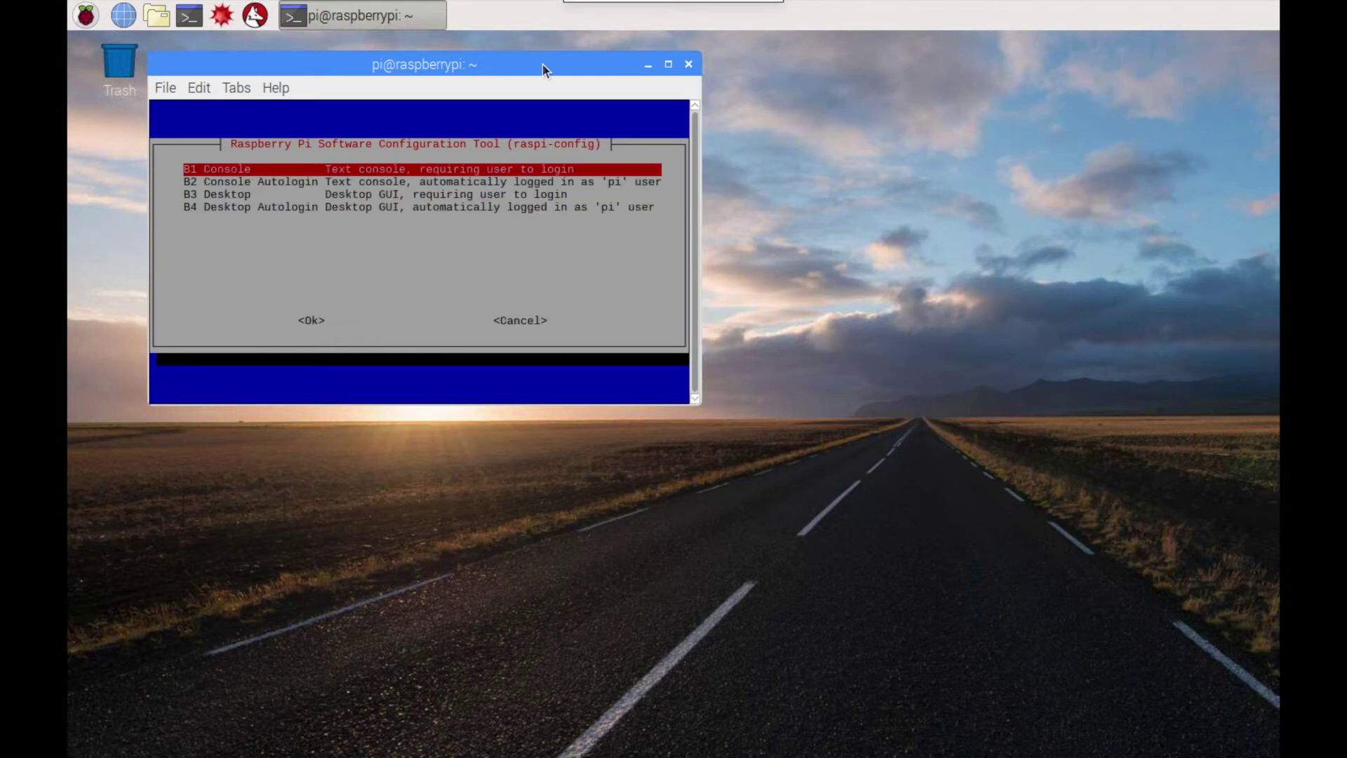
{"action": "key", "text": "Down"}
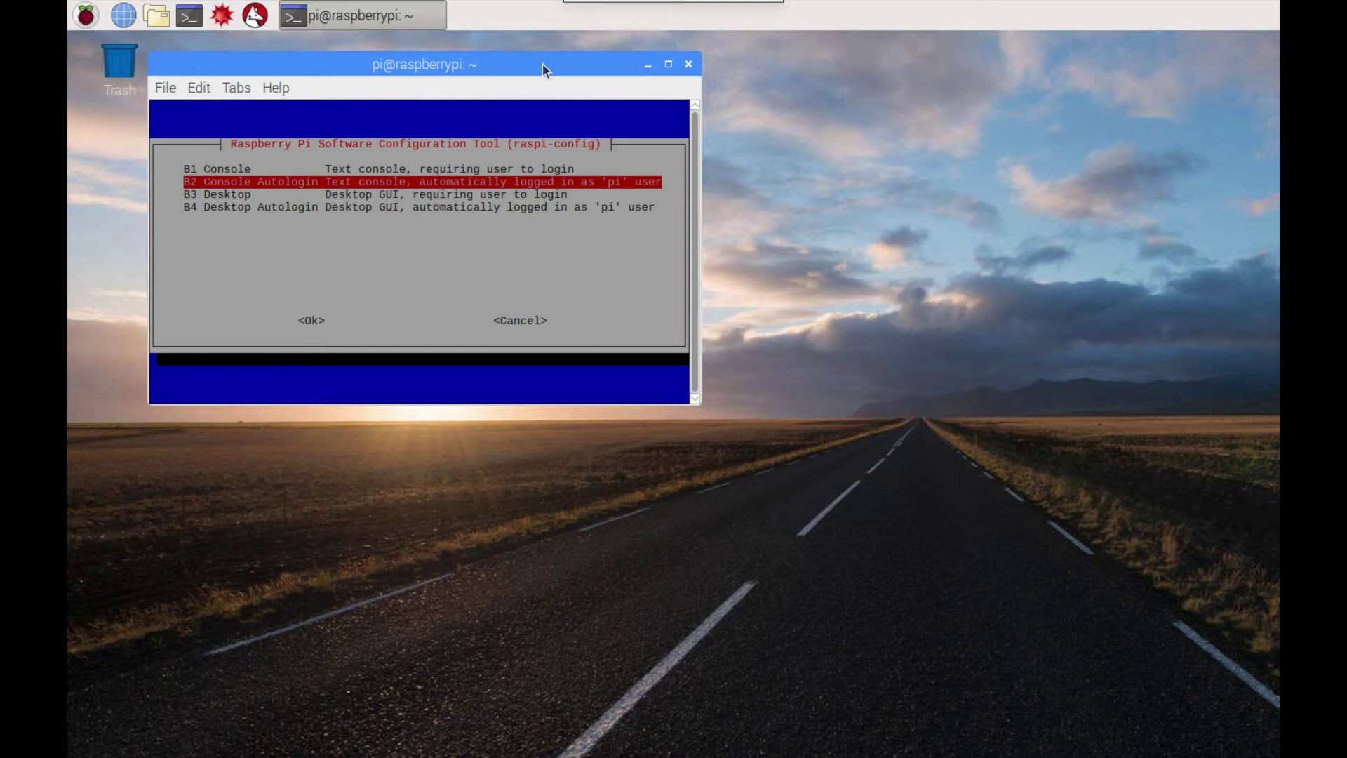
{"action": "key", "text": "Return"}
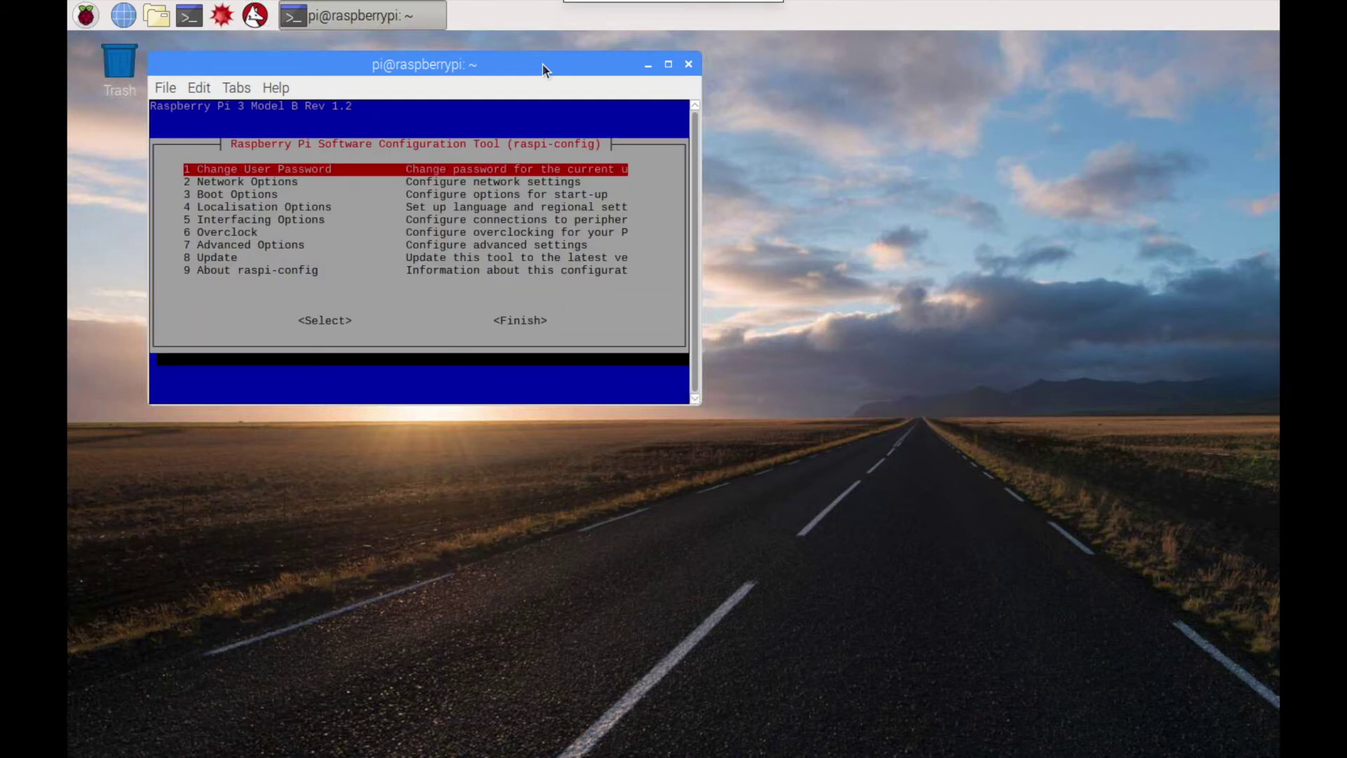
{"action": "key", "text": "Tab"}
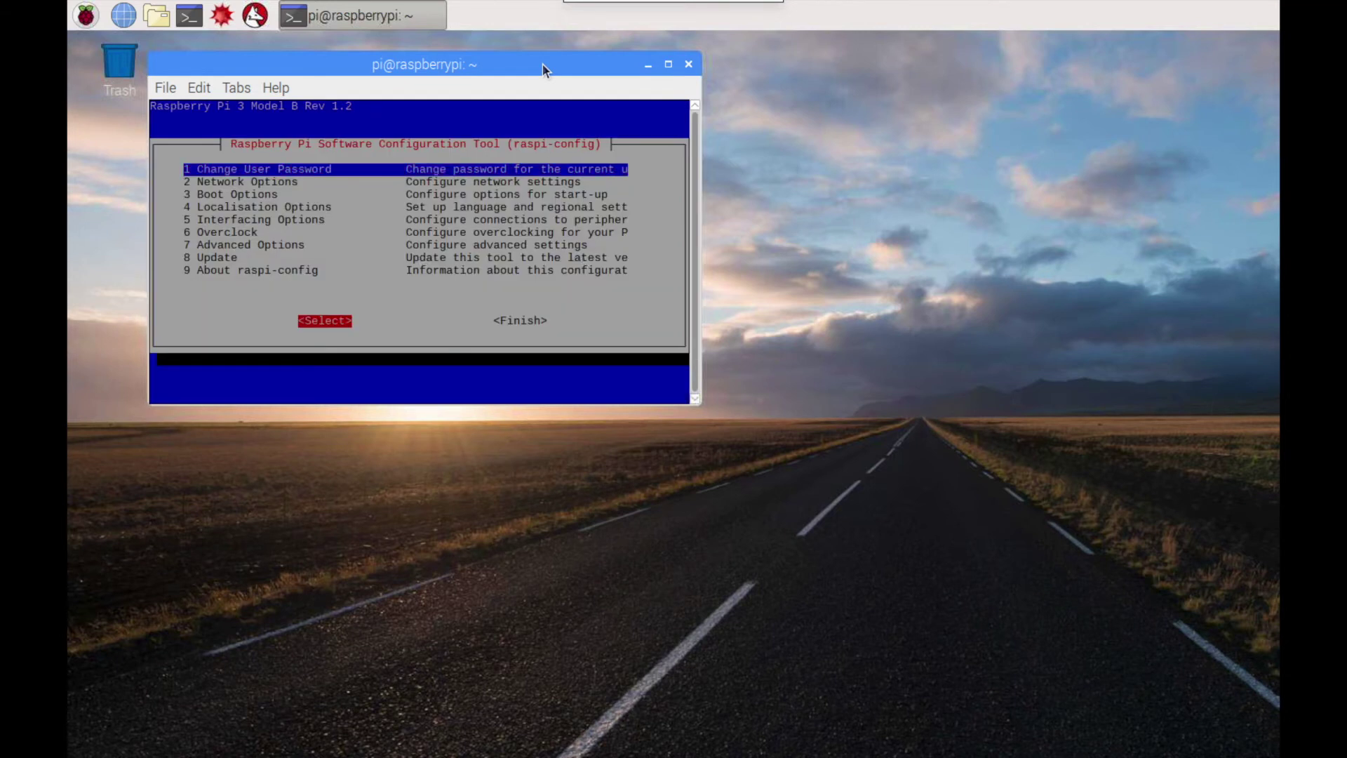
{"action": "key", "text": "Tab"}
- Finish raspi-config, log into the Pi over SSH, toggle the microphone twice with m, then quit with q
{"action": "key", "text": "Return"}
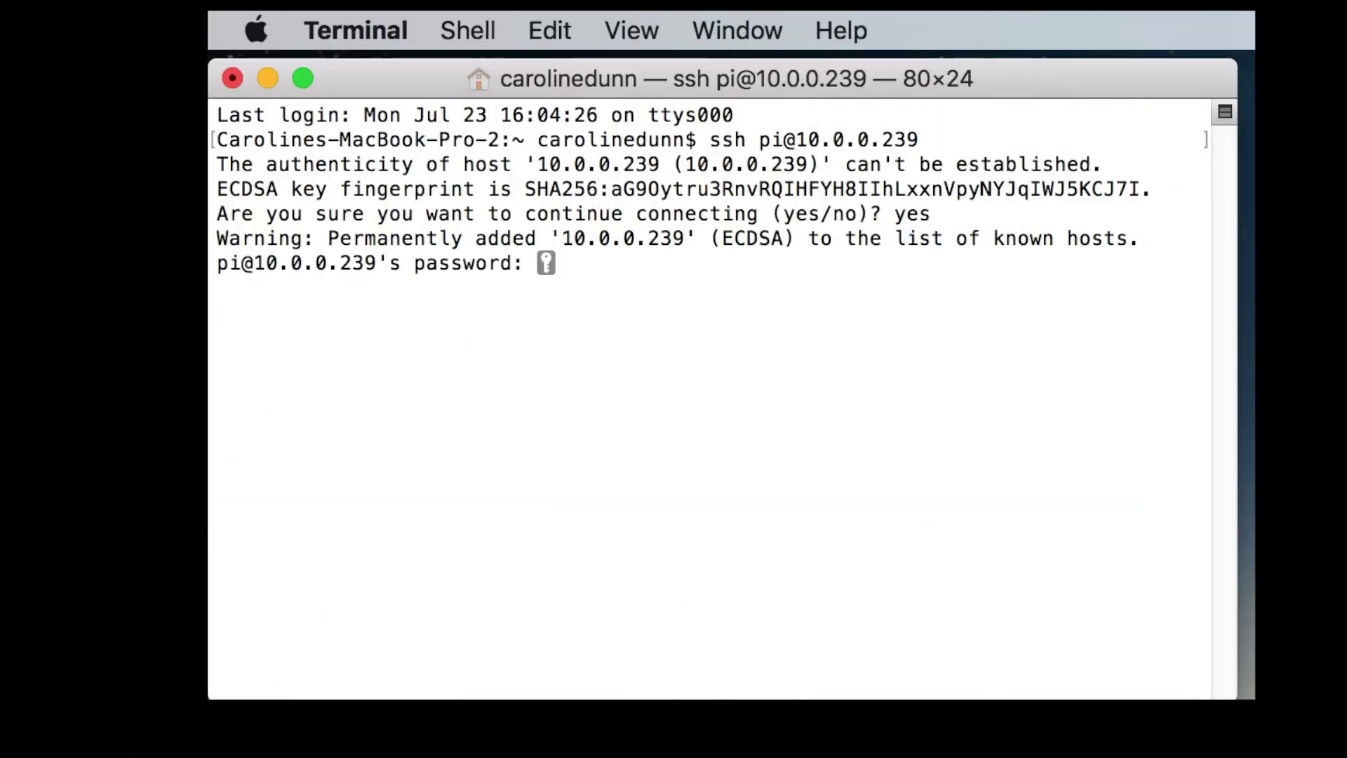
{"action": "key", "text": "Return"}
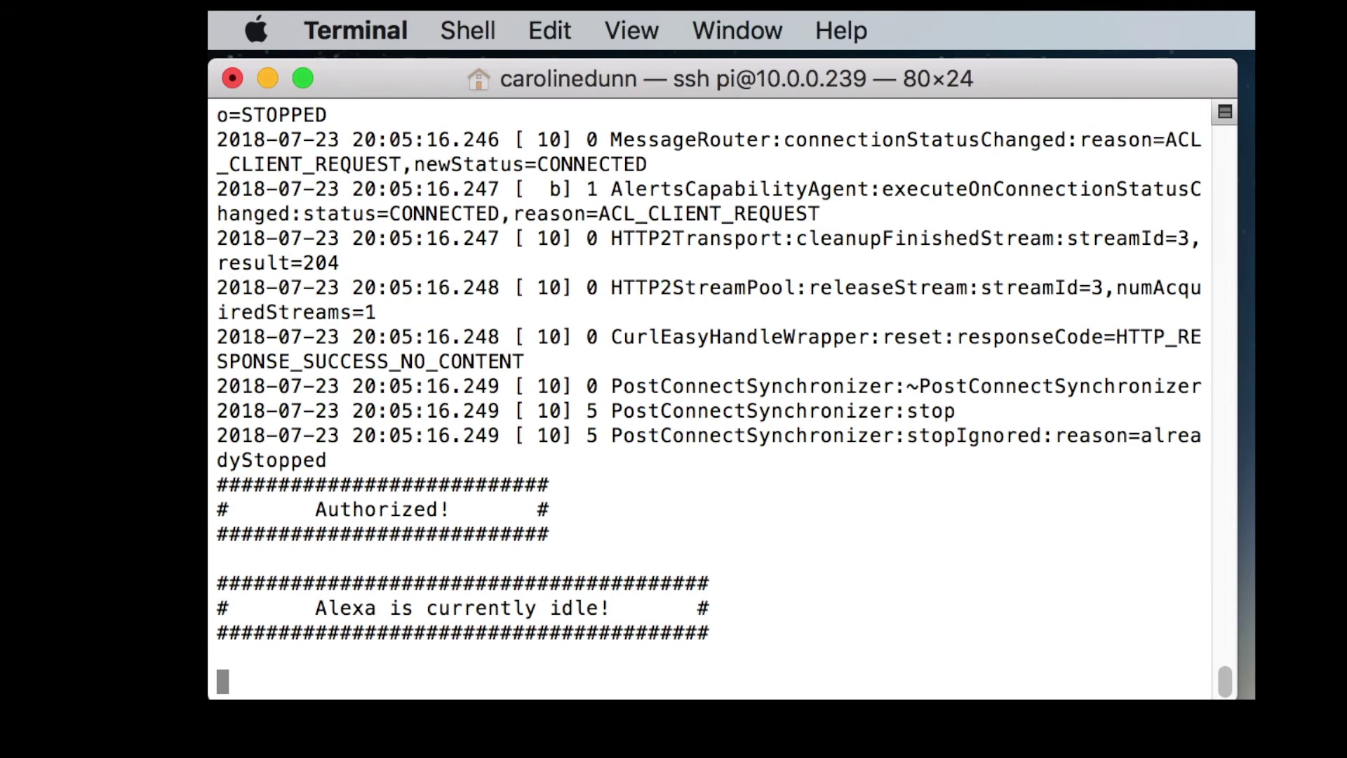
{"action": "type", "text": "m"}
{"action": "key", "text": "Return"}
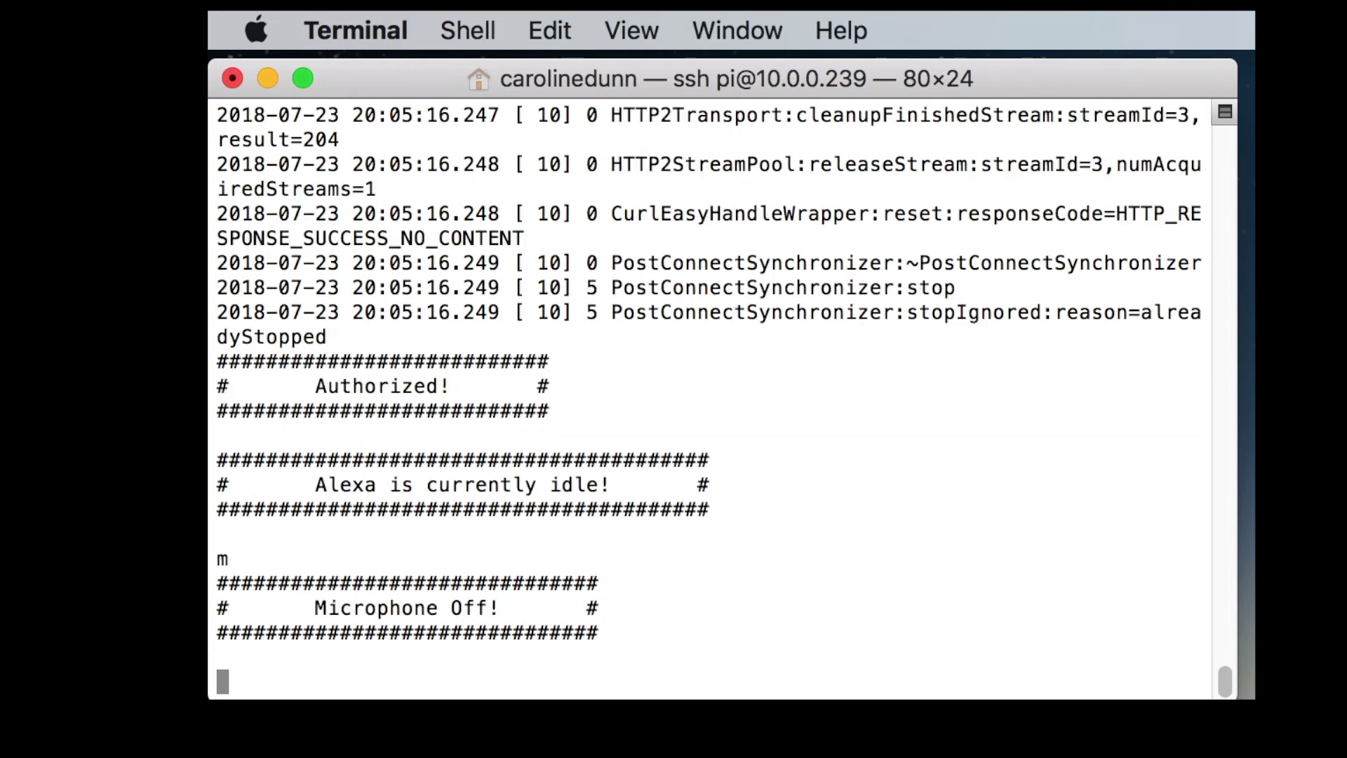
{"action": "type", "text": "m"}
{"action": "key", "text": "Return"}
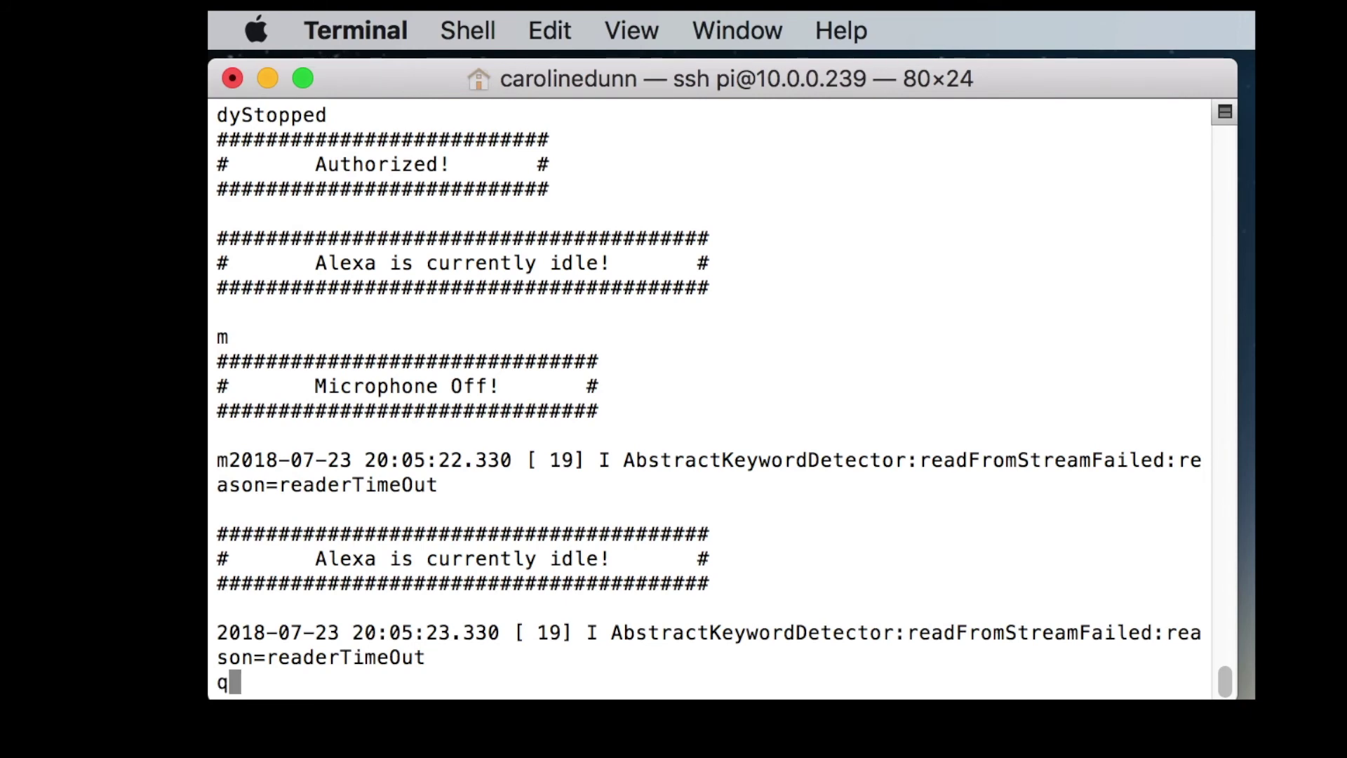
{"action": "type", "text": "q"}
{"action": "key", "text": "Return"}
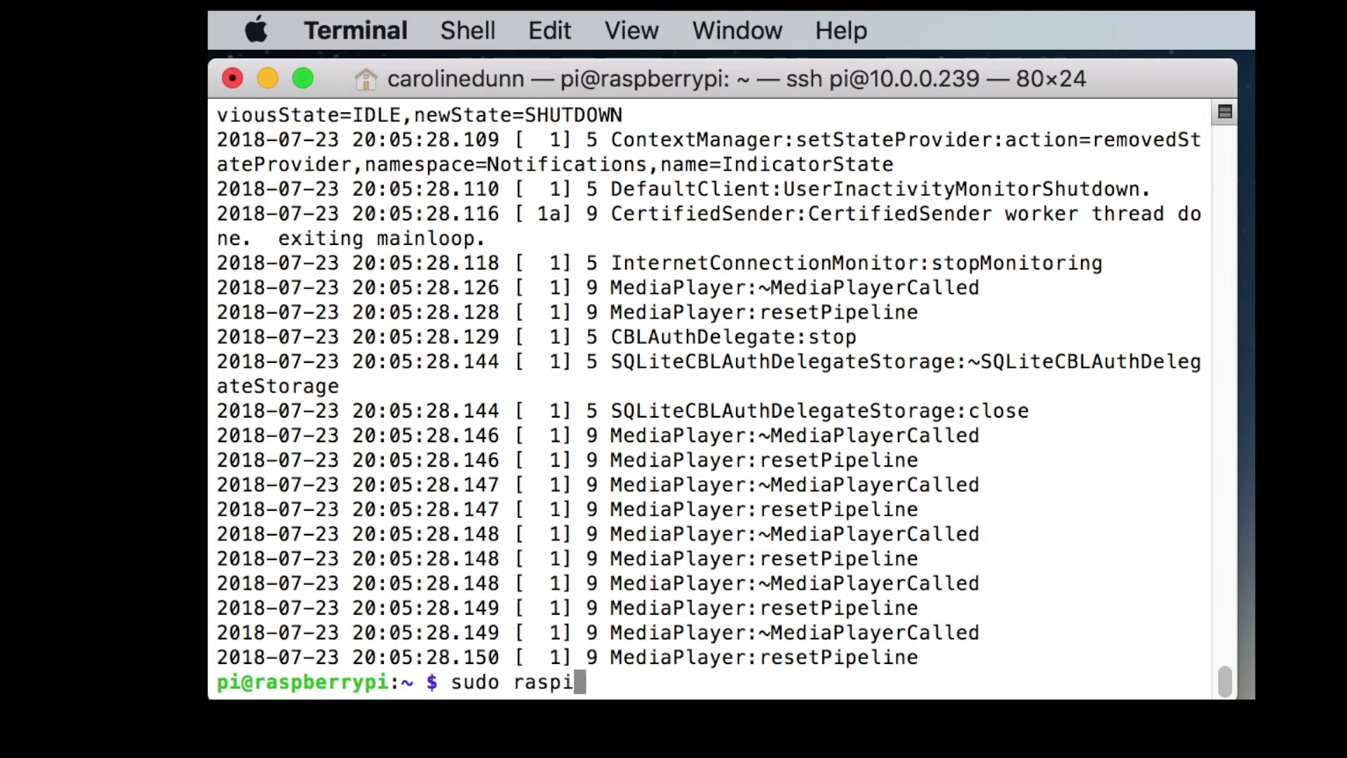
- Use sudo raspi-config to set the boot mode to B4 Desktop Autologin, then finish to reach the reboot prompt
{"action": "type", "text": "sudo raspi-config"}
{"action": "key", "text": "Return"}
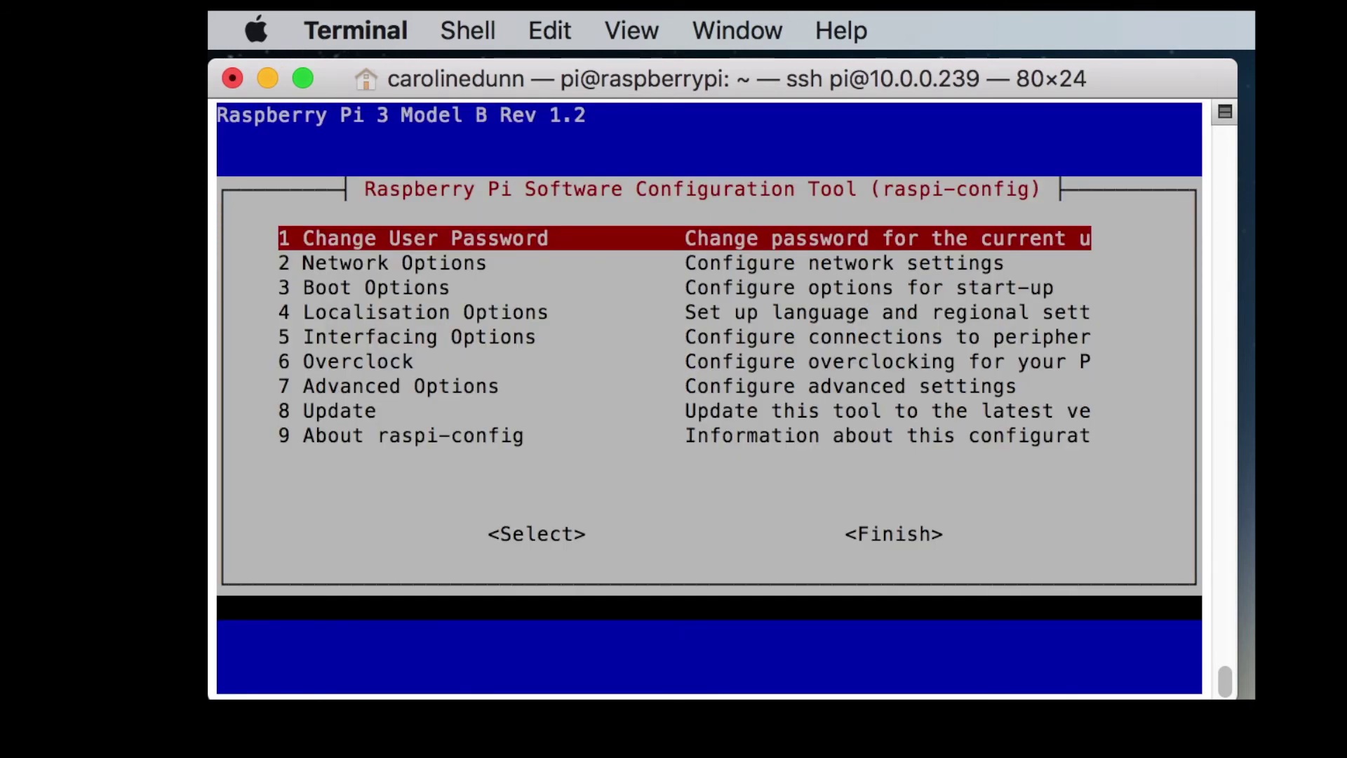
{"action": "key", "text": "Down"}
{"action": "key", "text": "Down"}
{"action": "key", "text": "Return"}
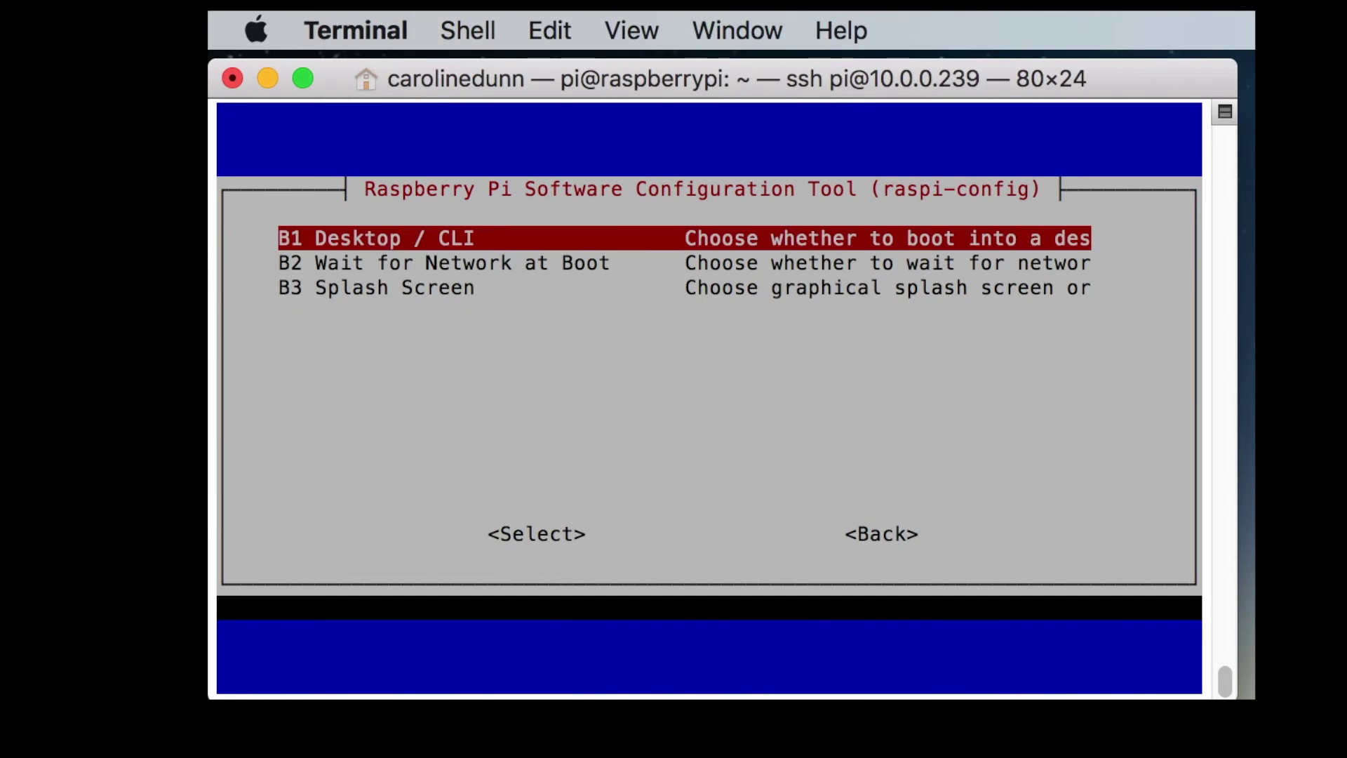
{"action": "key", "text": "Return"}
{"action": "key", "text": "Down"}
{"action": "key", "text": "Down"}
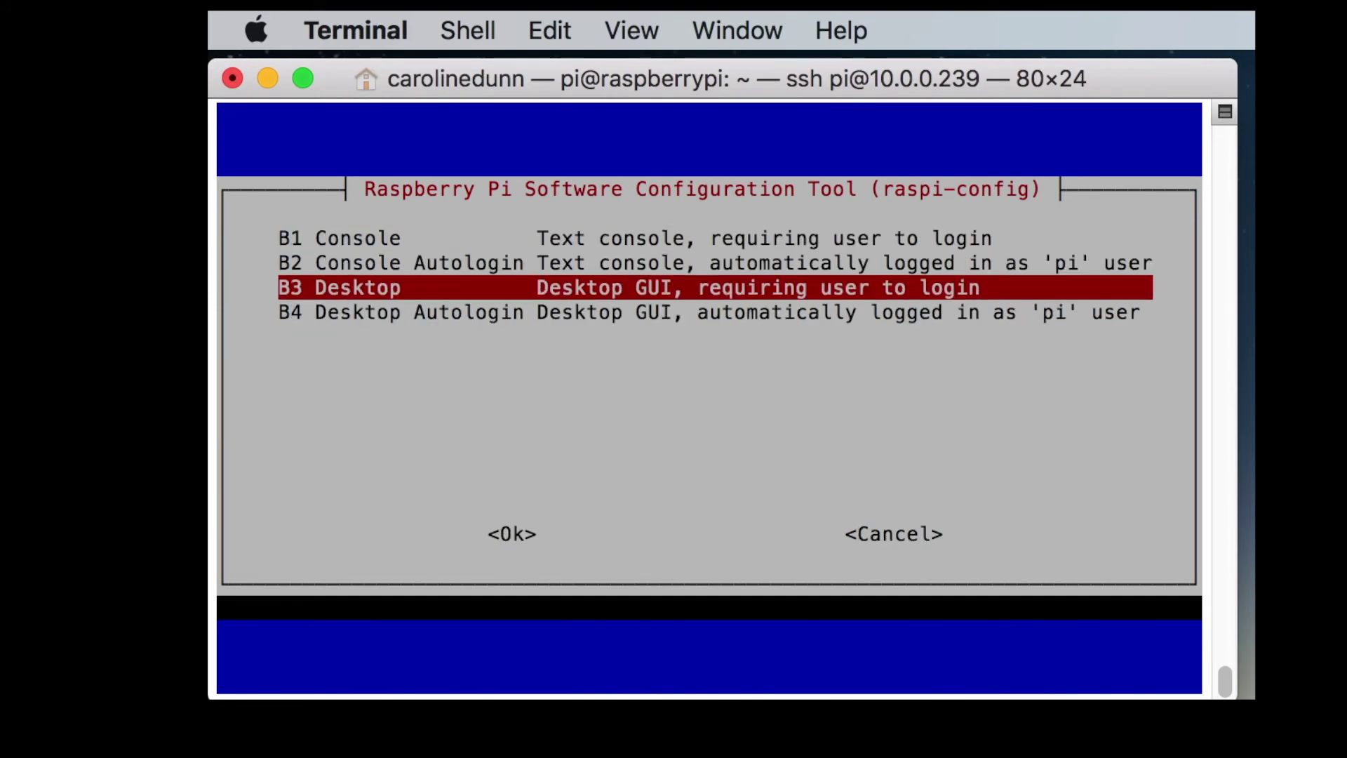
{"action": "key", "text": "Down"}
{"action": "key", "text": "Return"}
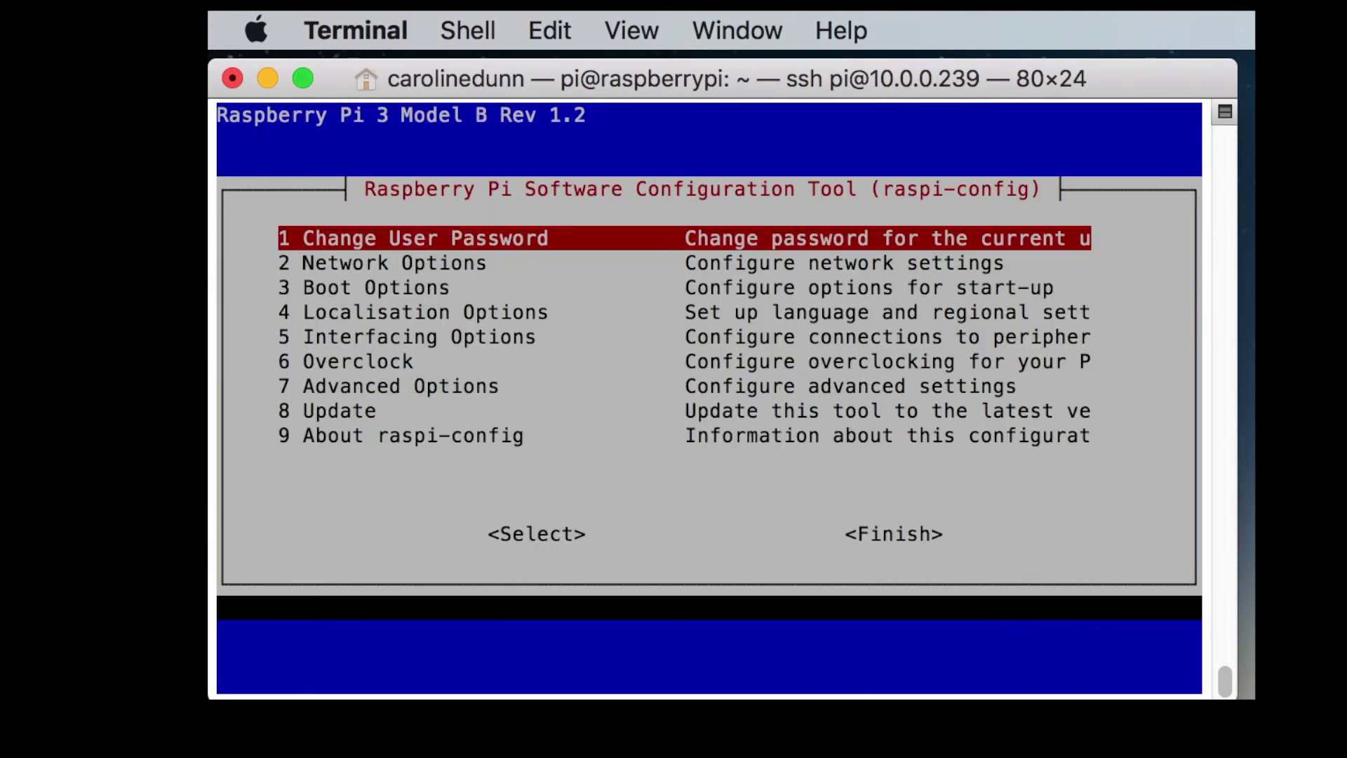
{"action": "key", "text": "Tab"}
{"action": "key", "text": "Tab"}
{"action": "key", "text": "Return"}
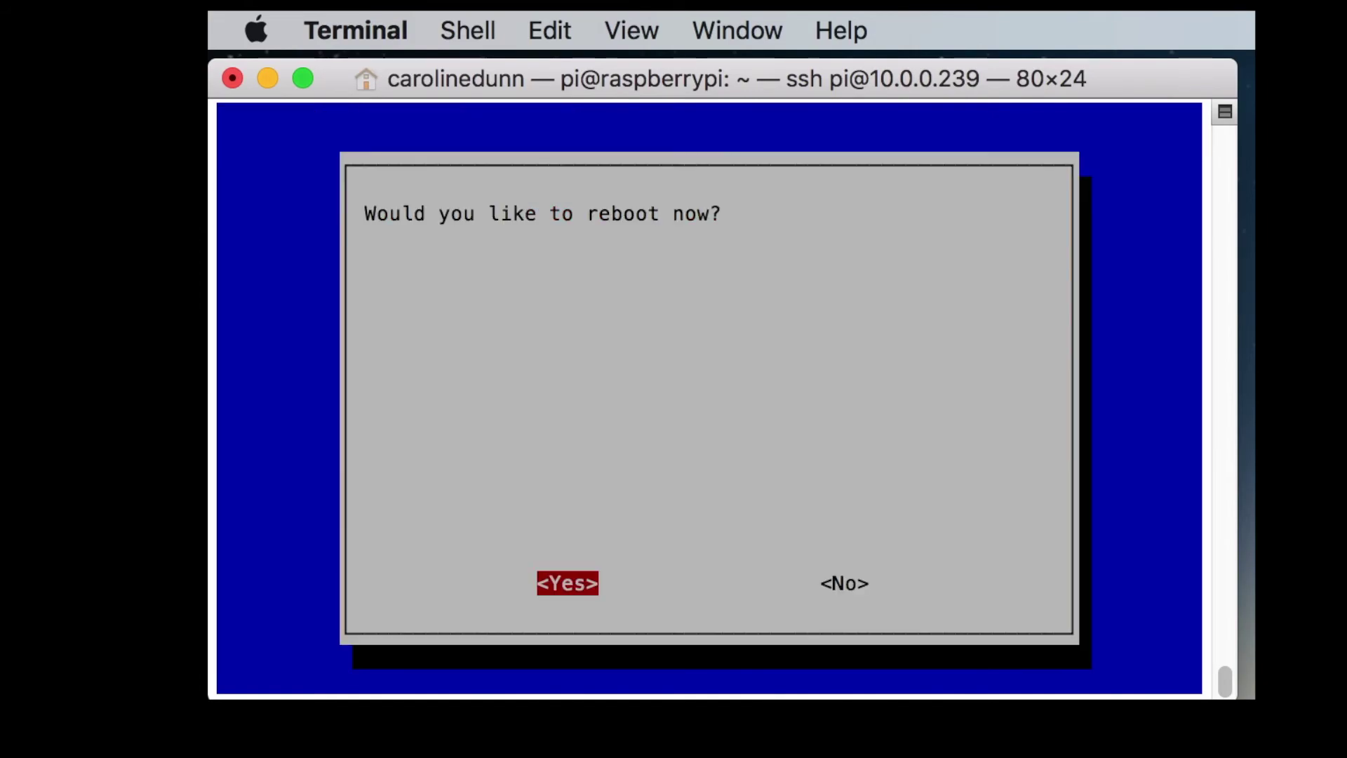